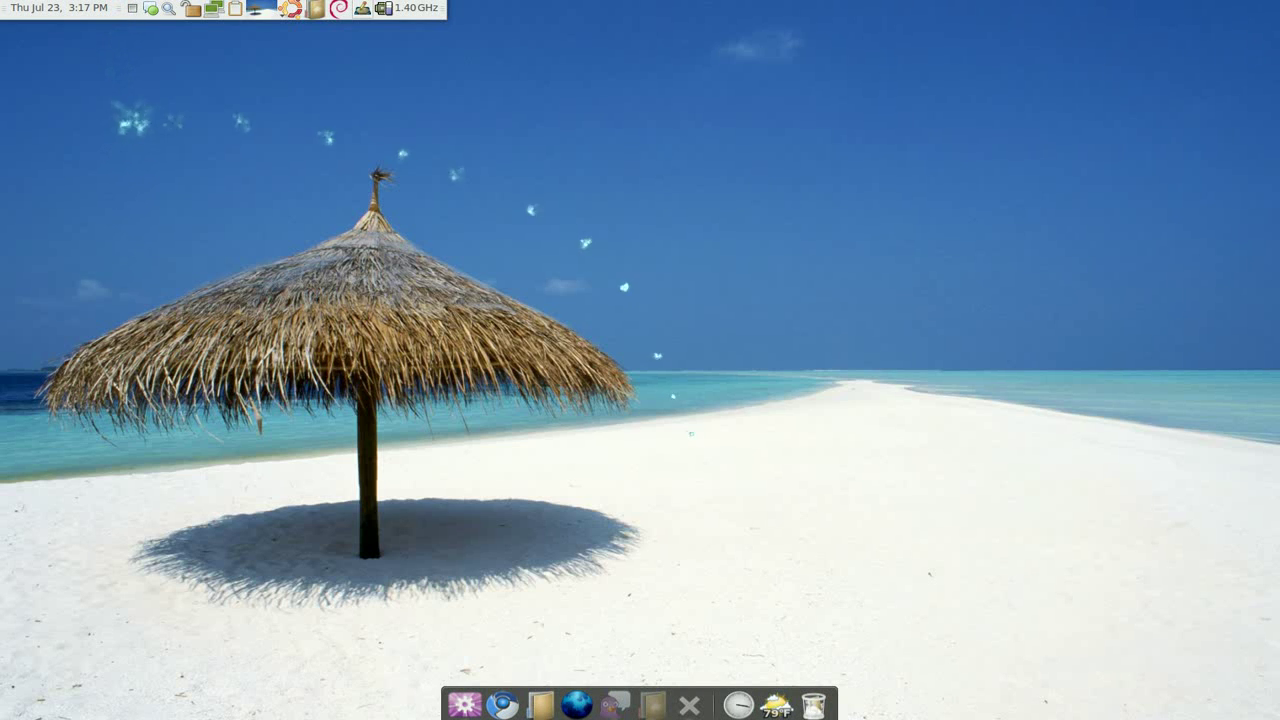
Launch SMILE from the dock and open the New project dialog.
{"action": "left_click", "coordinate": [689, 702]}
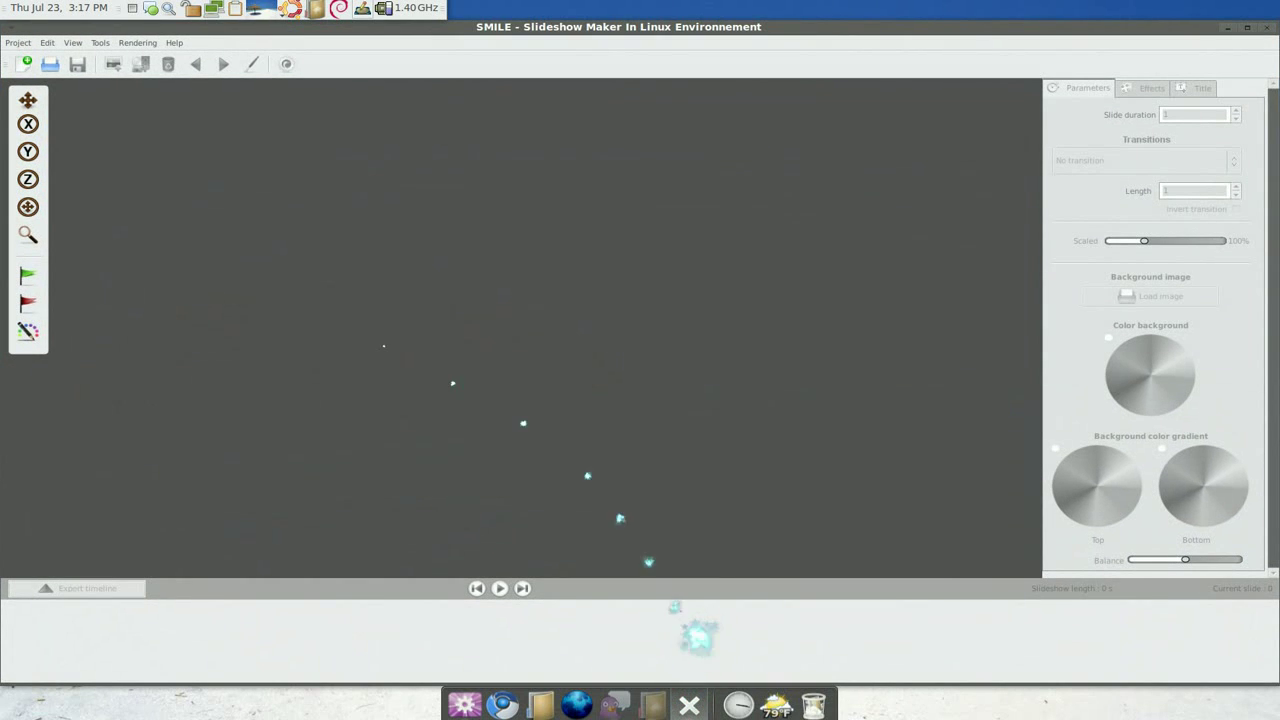
{"action": "left_click", "coordinate": [22, 66]}
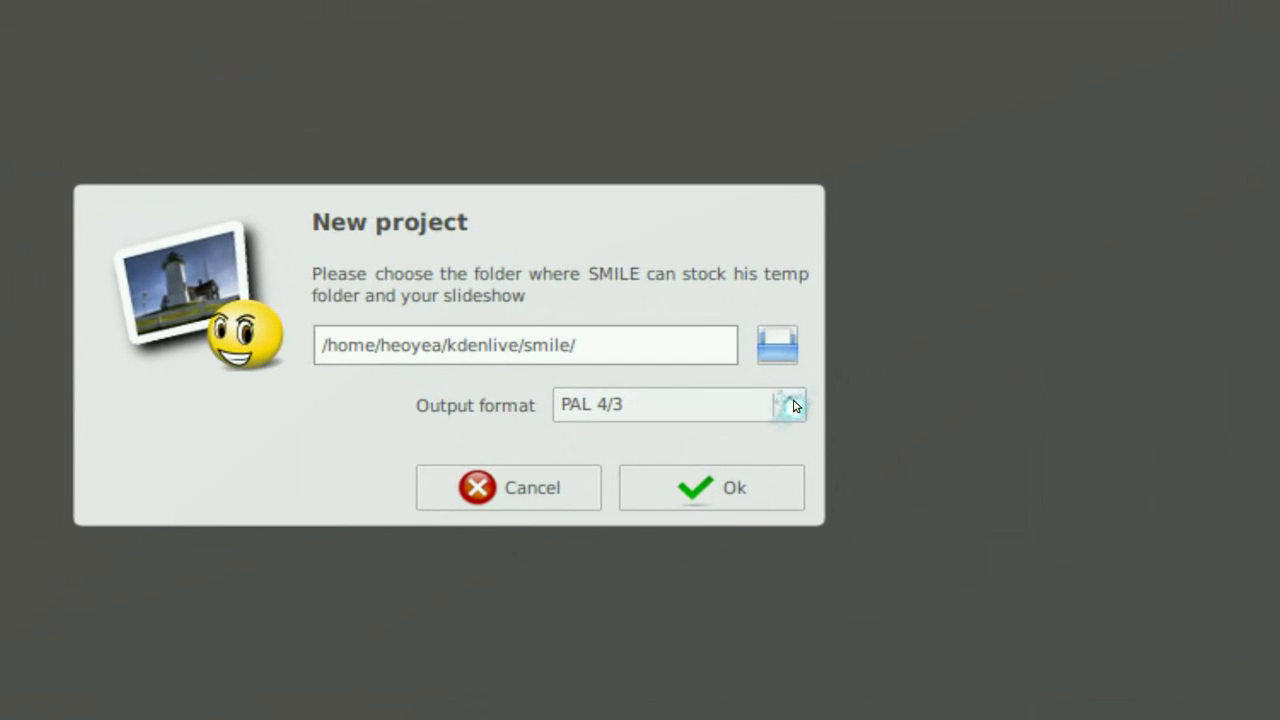
Create the new project with the NTSC 4/3 output format.
{"action": "left_click", "coordinate": [795, 405]}
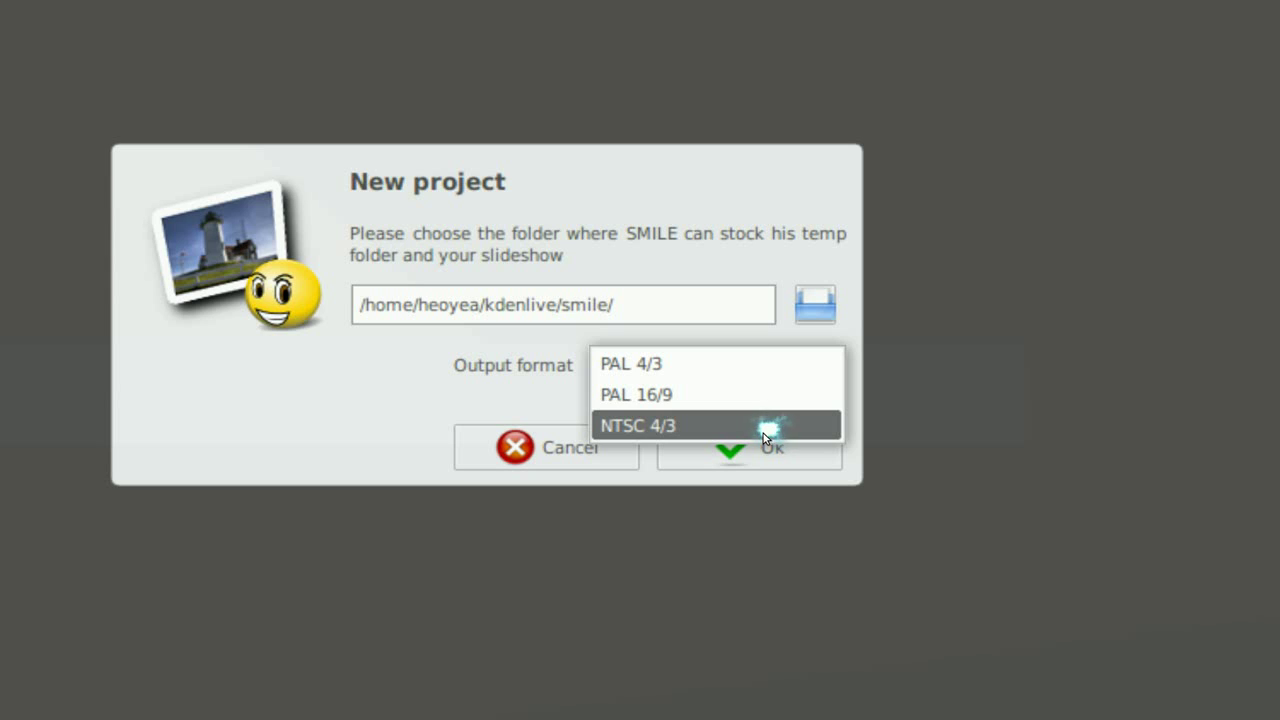
{"action": "left_click", "coordinate": [724, 436]}
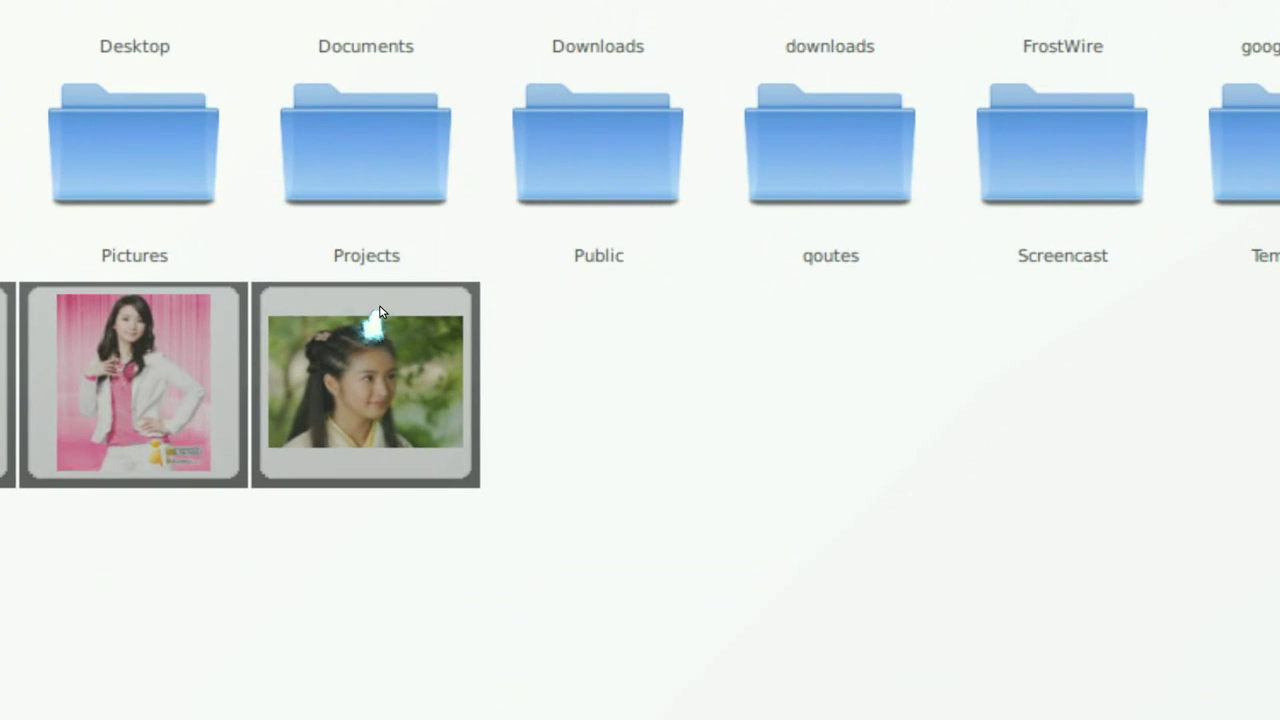
Import the four selected photos onto the timeline and close the image browser.
{"action": "right_click", "coordinate": [379, 310]}
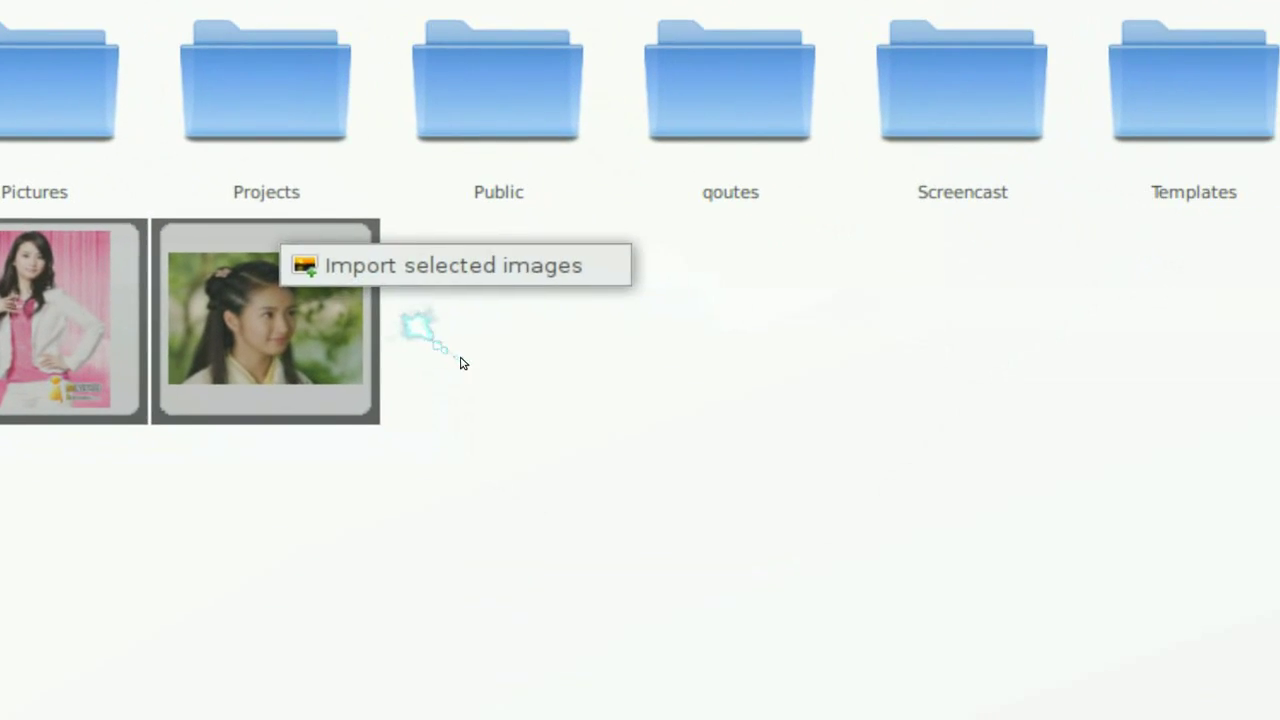
{"action": "left_click", "coordinate": [647, 459]}
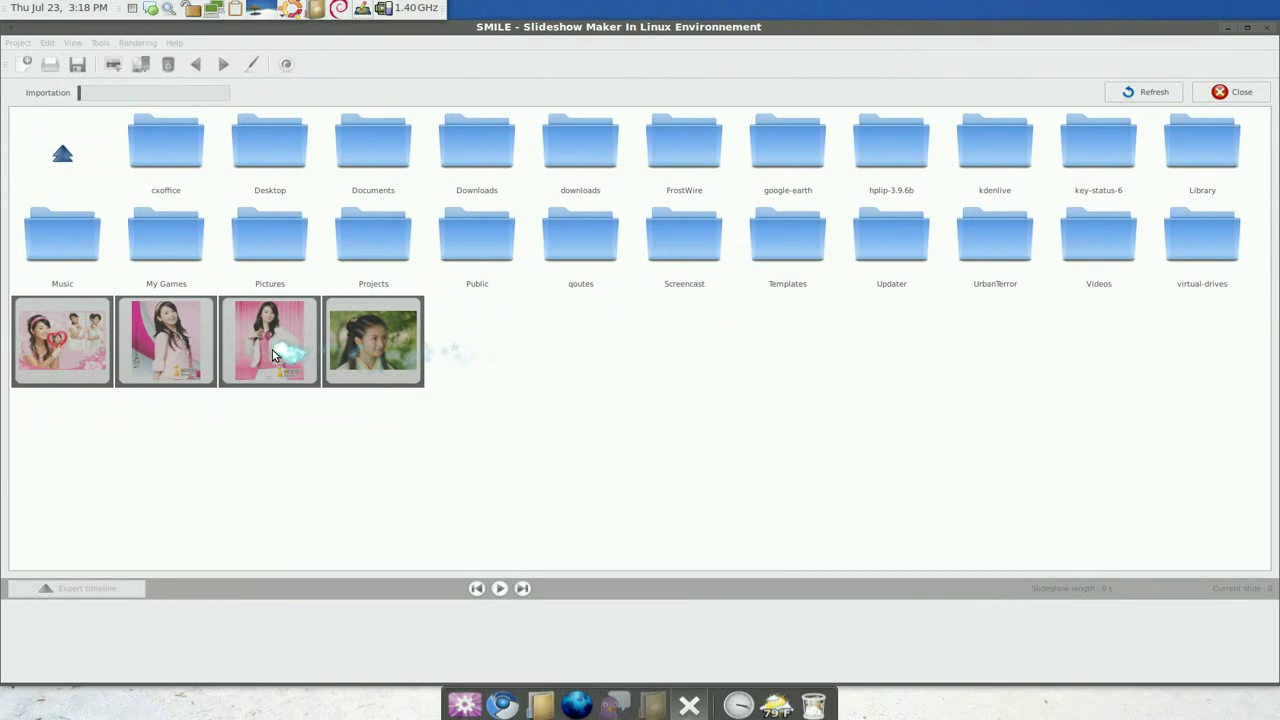
{"action": "left_click_drag", "start_coordinate": [285, 350], "coordinate": [71, 612]}
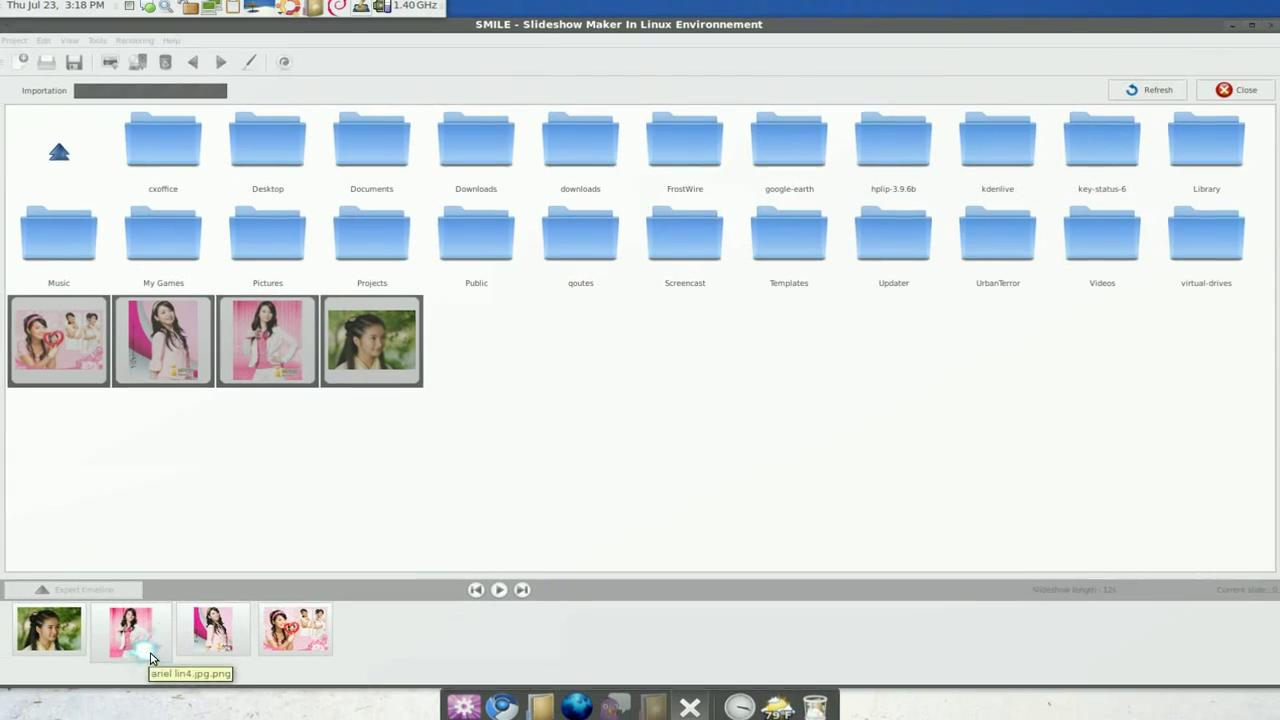
{"action": "left_click", "coordinate": [298, 489]}
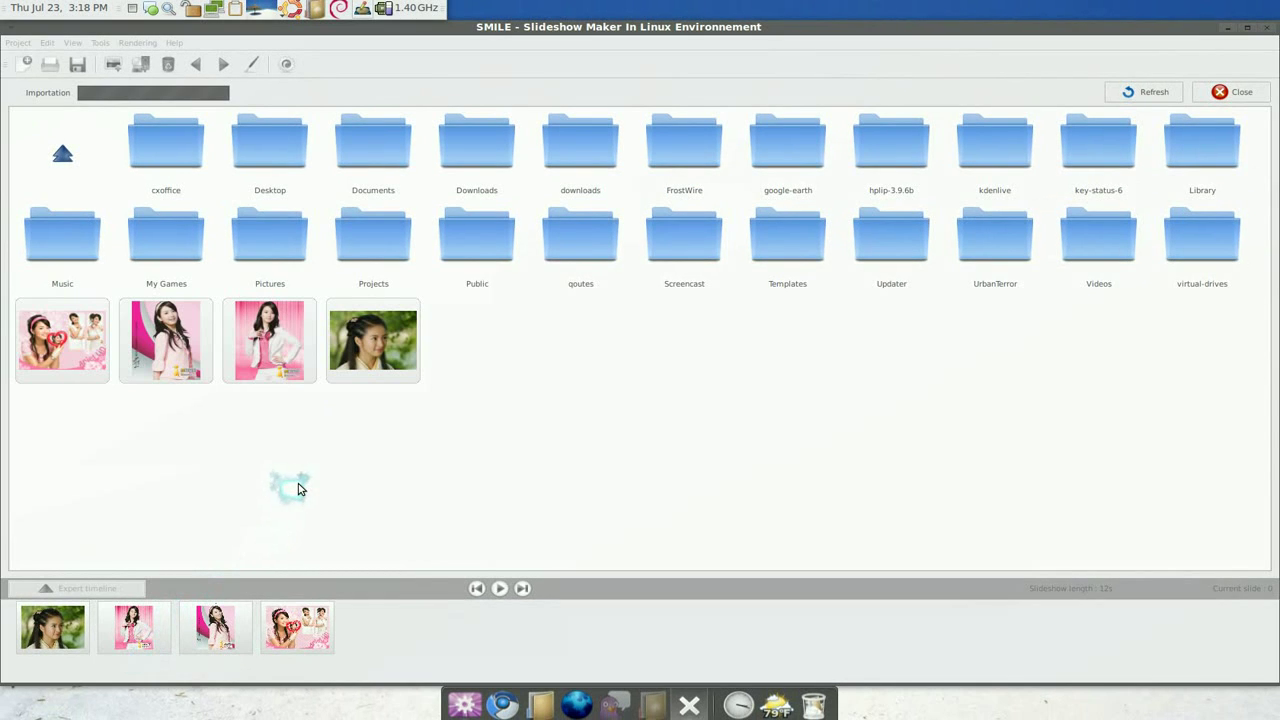
{"action": "left_click", "coordinate": [1238, 92]}
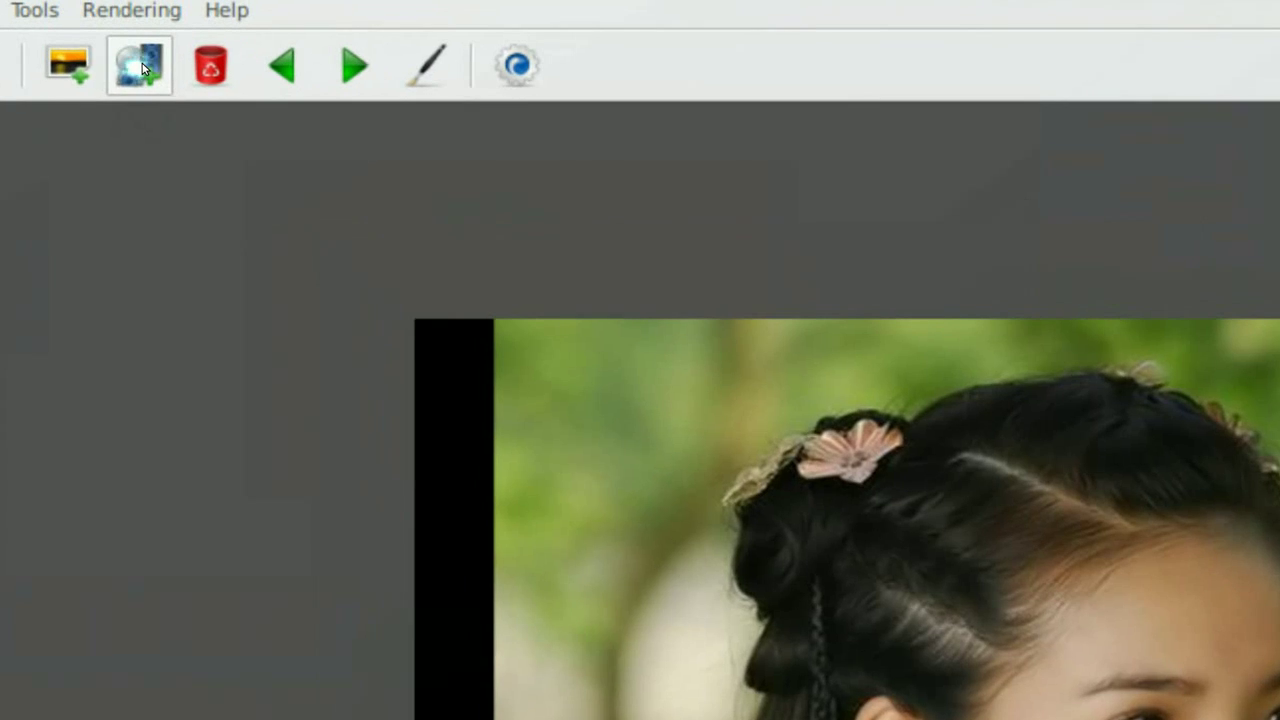
{"action": "left_click", "coordinate": [133, 67]}
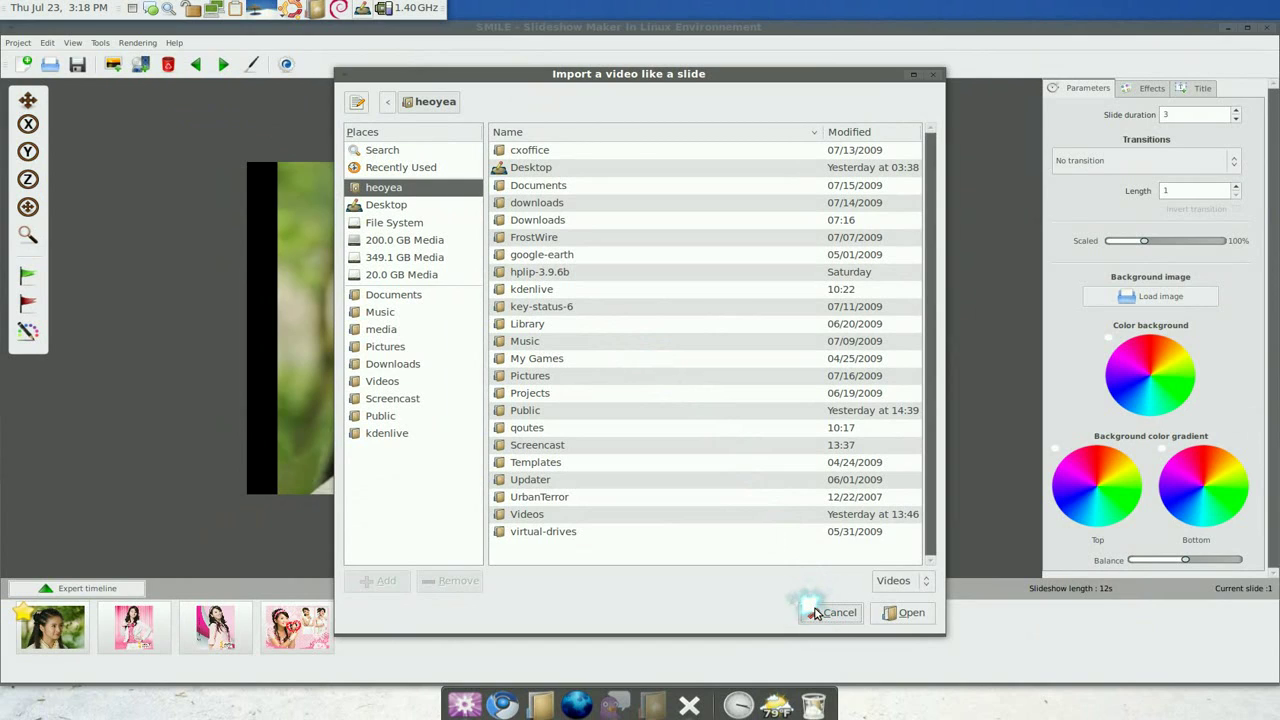
{"action": "left_click", "coordinate": [835, 612]}
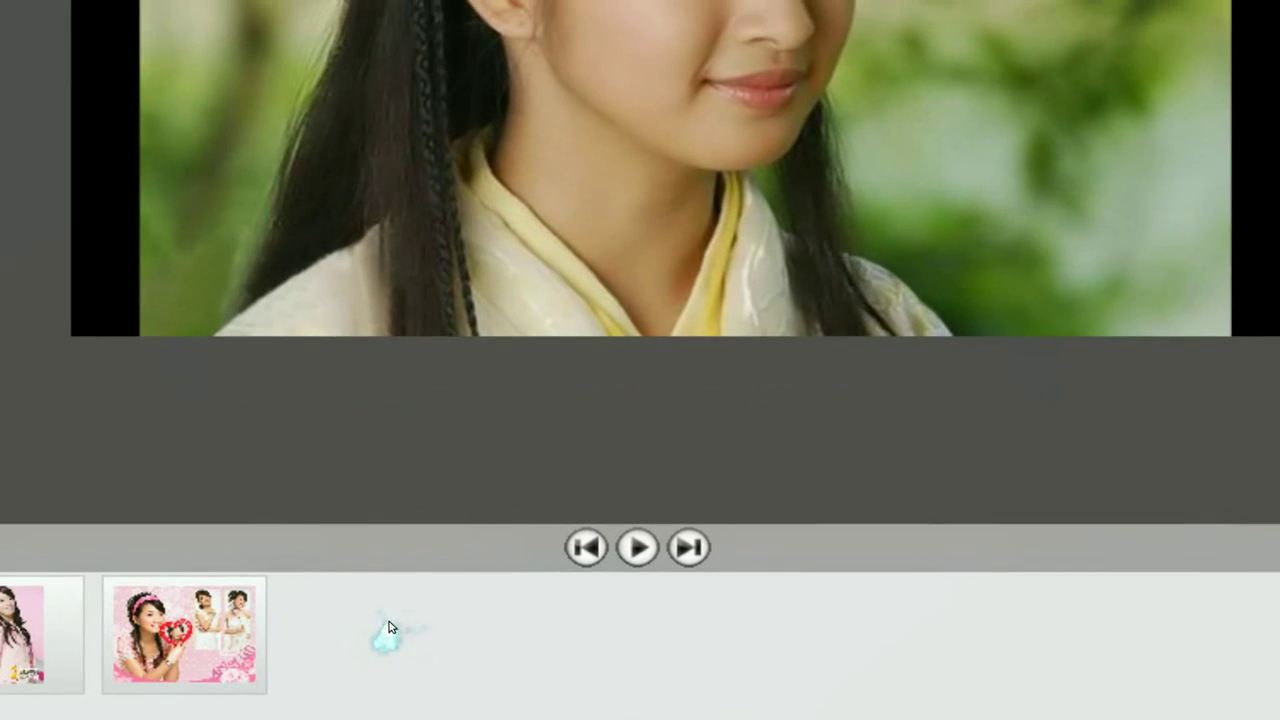
Add the Alsou Now I Know mp3 as a 220-second music track under the slides.
{"action": "right_click", "coordinate": [390, 628]}
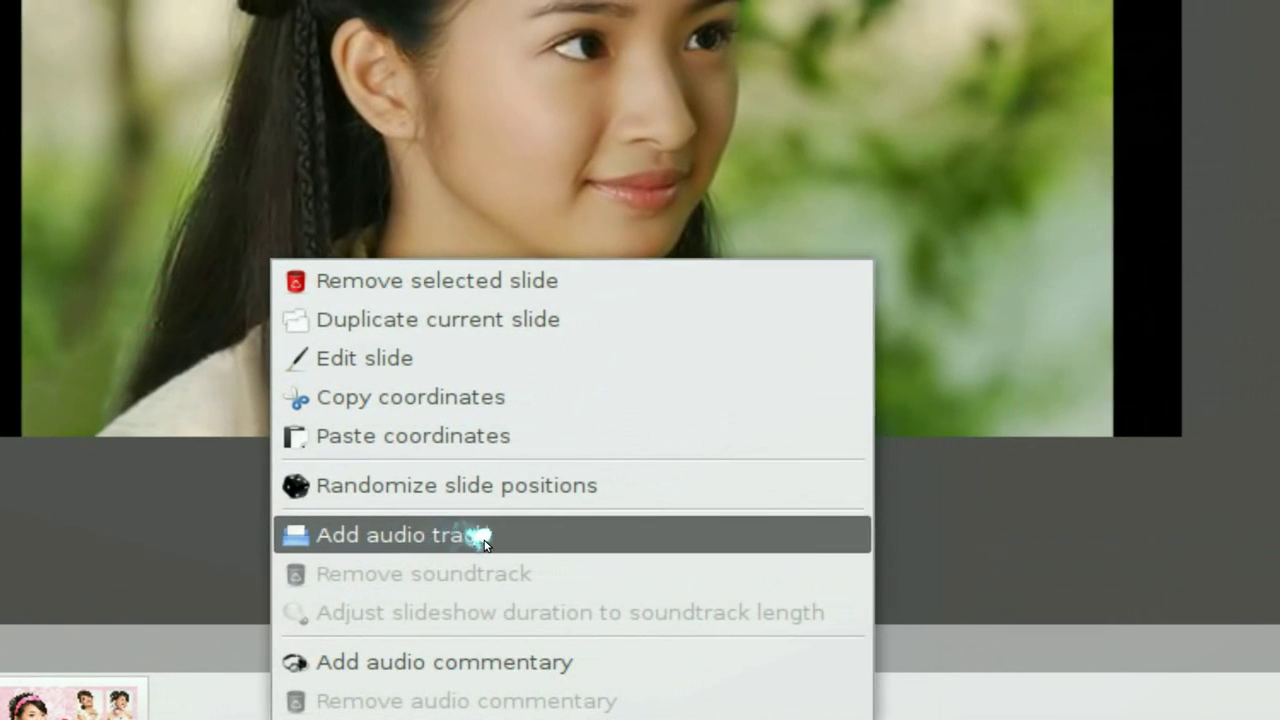
{"action": "left_click", "coordinate": [455, 545]}
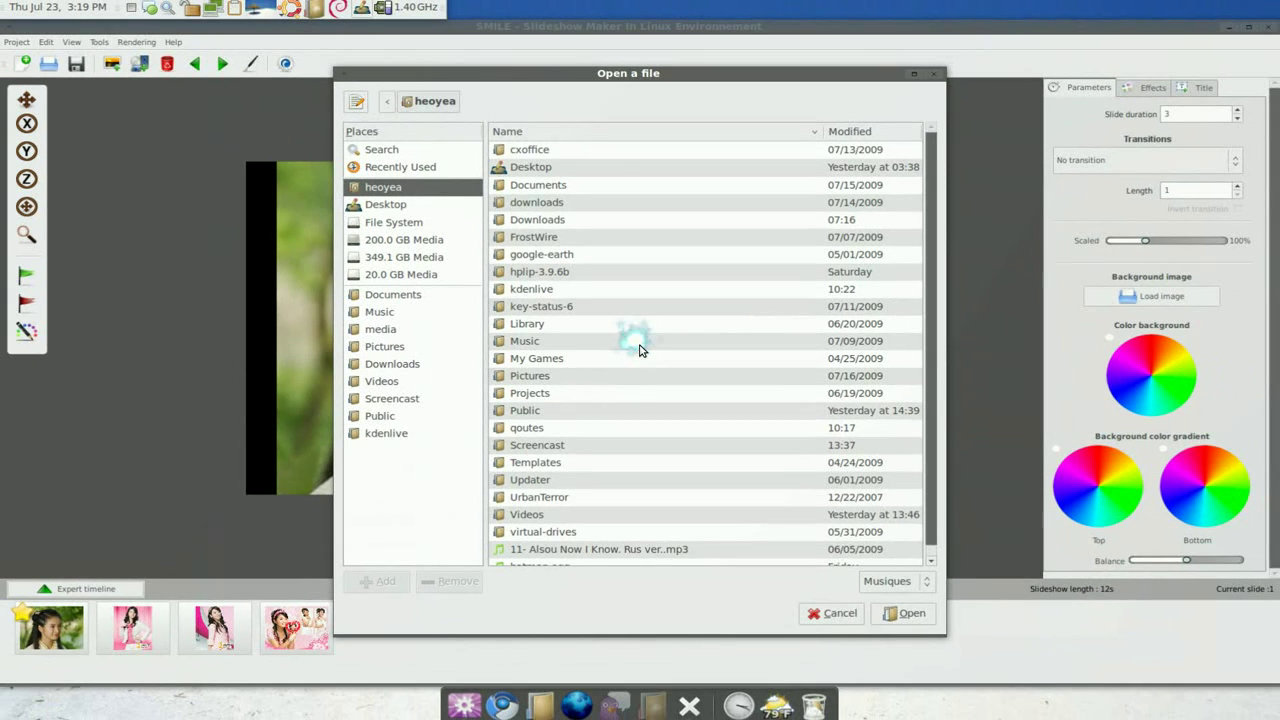
{"action": "scroll", "coordinate": [634, 342], "scroll_direction": "down", "scroll_amount": 1}
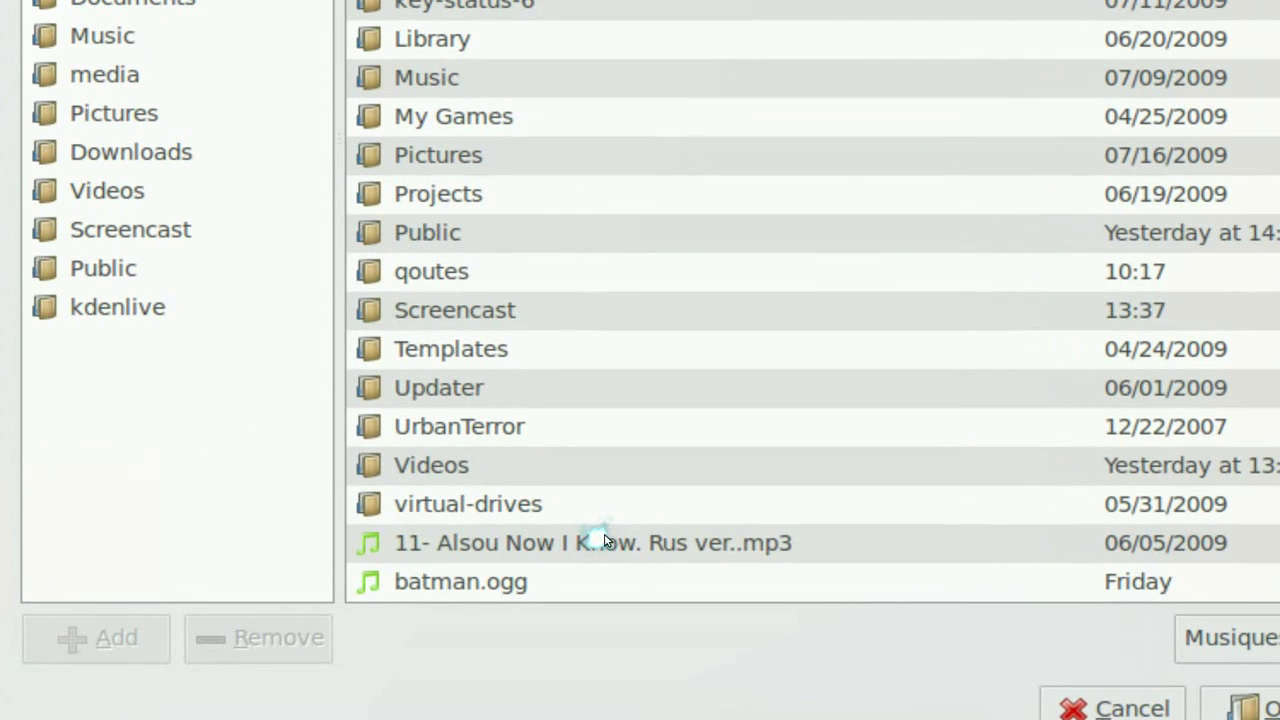
{"action": "left_click", "coordinate": [604, 540]}
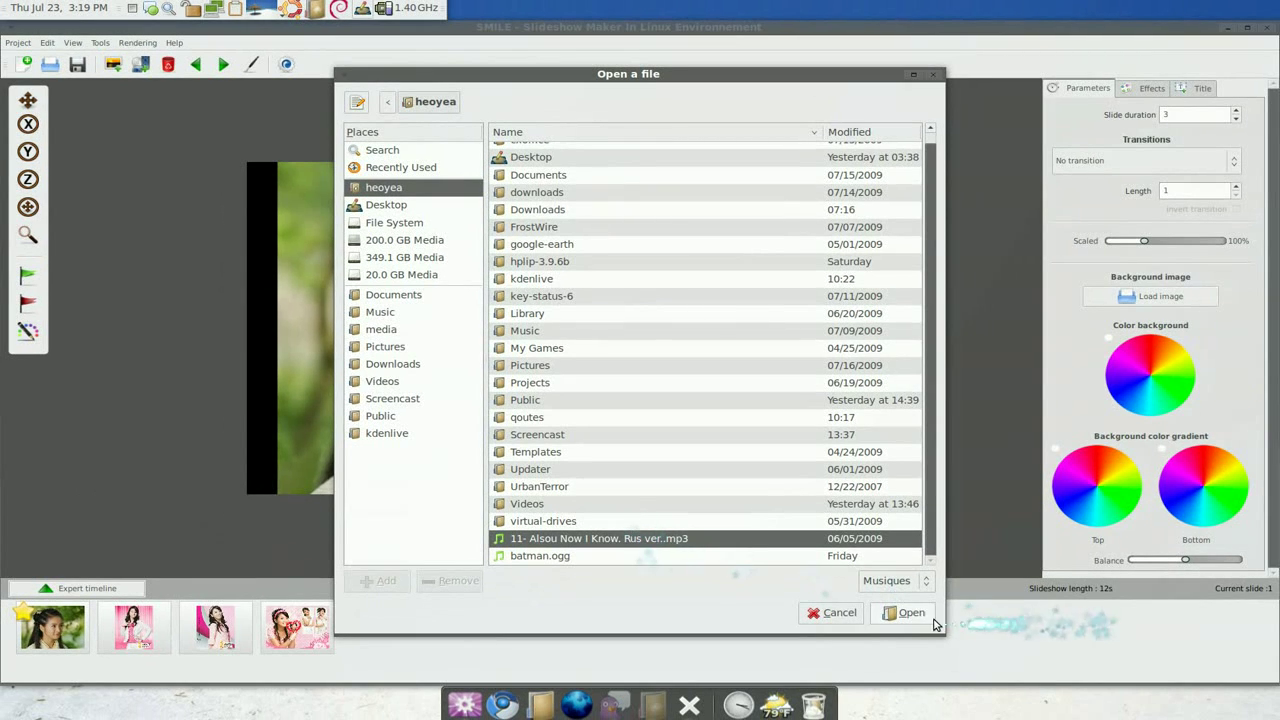
{"action": "left_click", "coordinate": [1232, 703]}
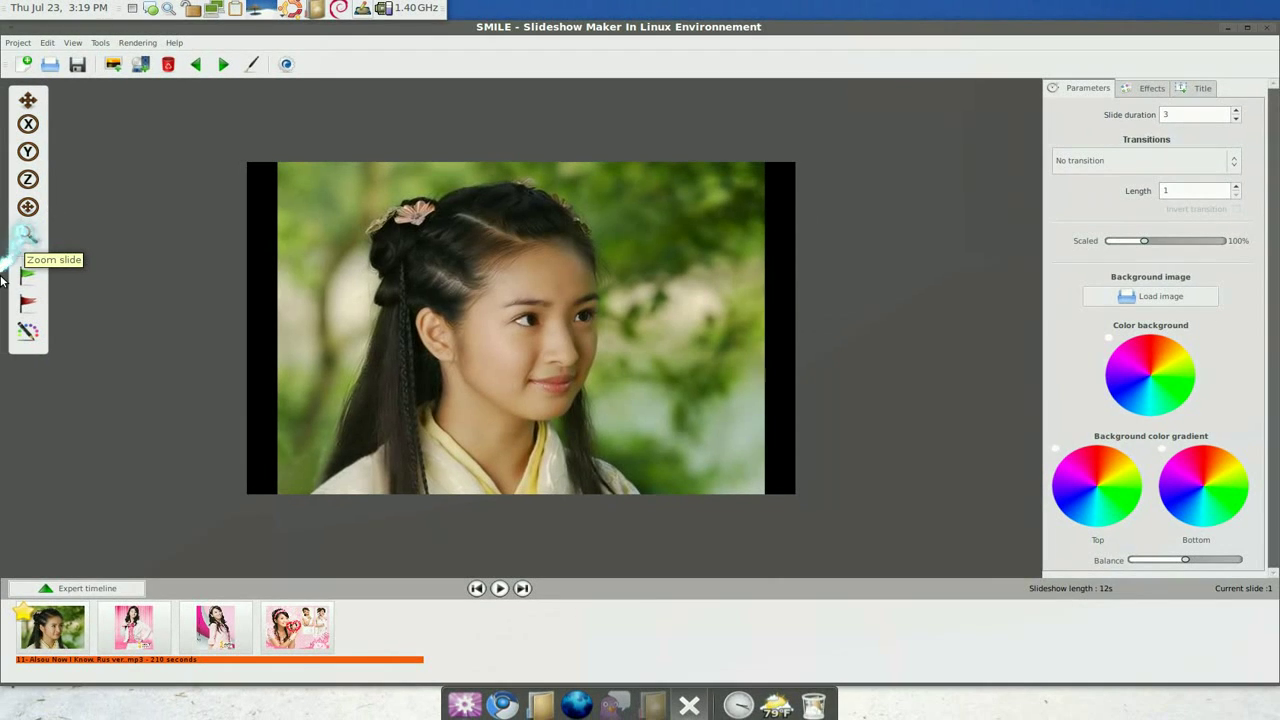
Tilt the first photo about its X, Y and Z axes, then shrink it inside the black frame.
{"action": "left_click", "coordinate": [28, 124]}
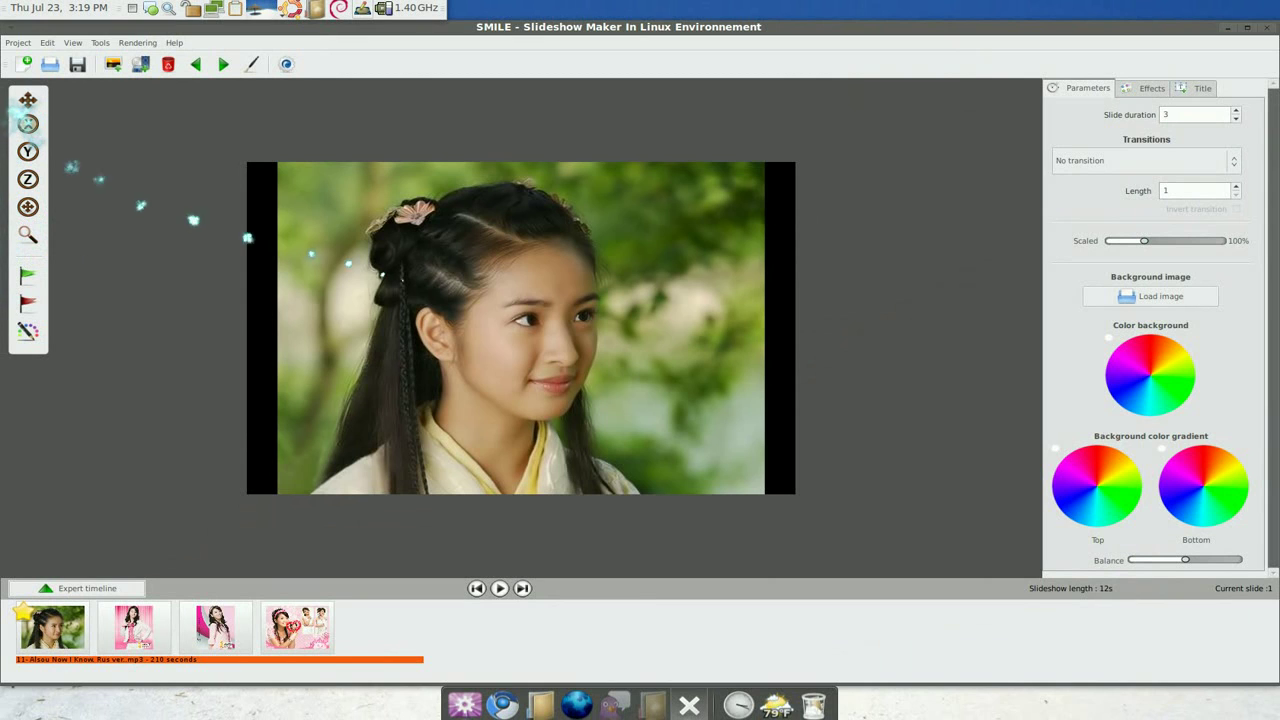
{"action": "left_click_drag", "start_coordinate": [405, 288], "coordinate": [428, 558]}
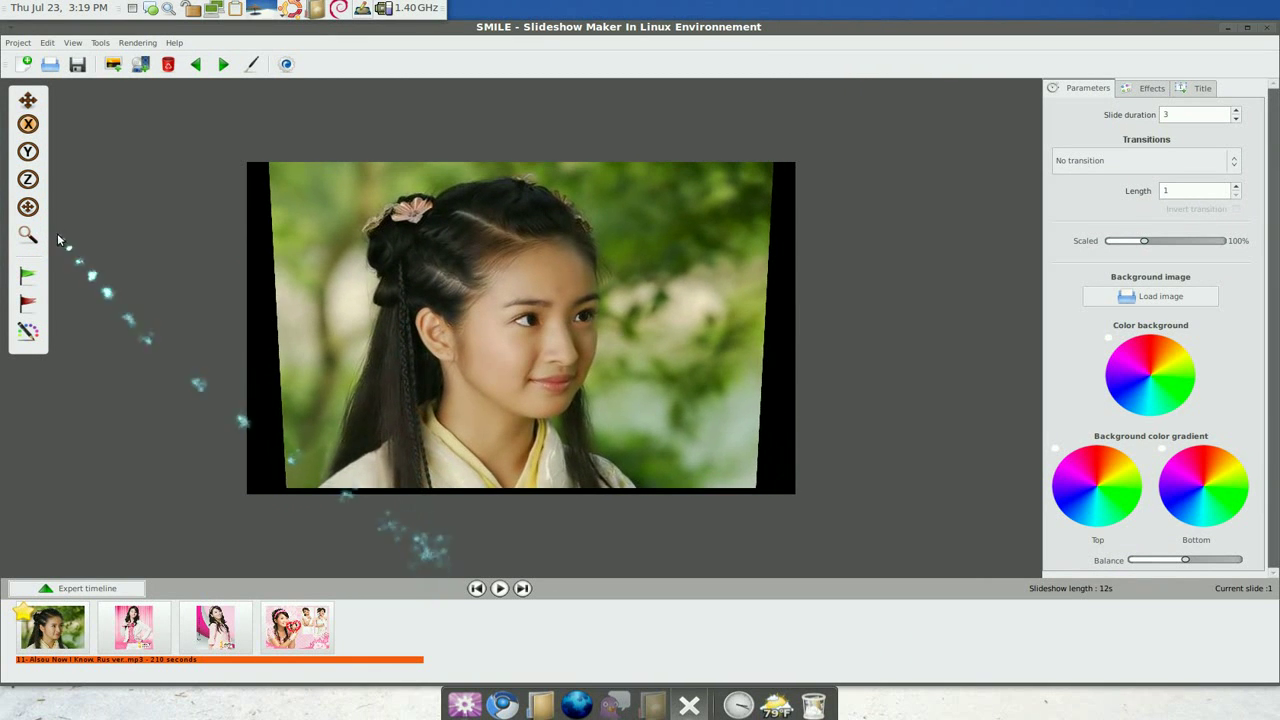
{"action": "left_click", "coordinate": [28, 151]}
{"action": "left_click_drag", "start_coordinate": [268, 255], "coordinate": [335, 306]}
{"action": "left_click", "coordinate": [28, 179]}
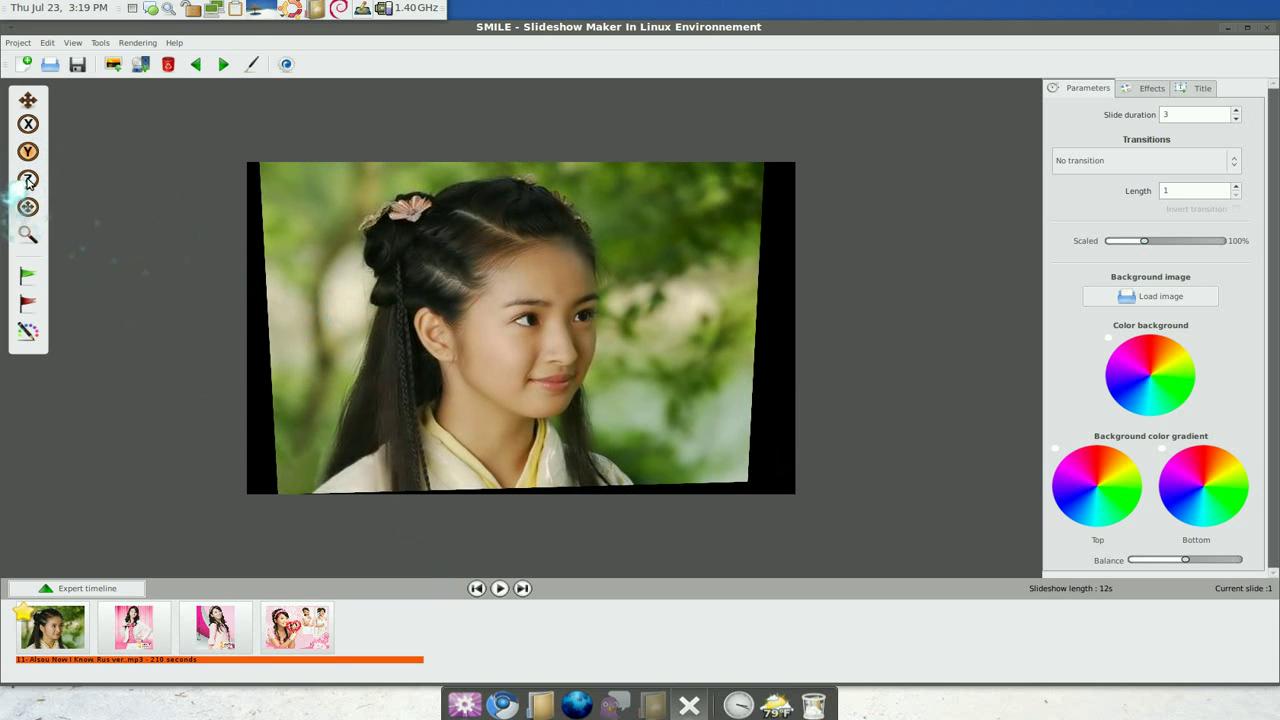
{"action": "left_click_drag", "start_coordinate": [505, 270], "coordinate": [572, 244]}
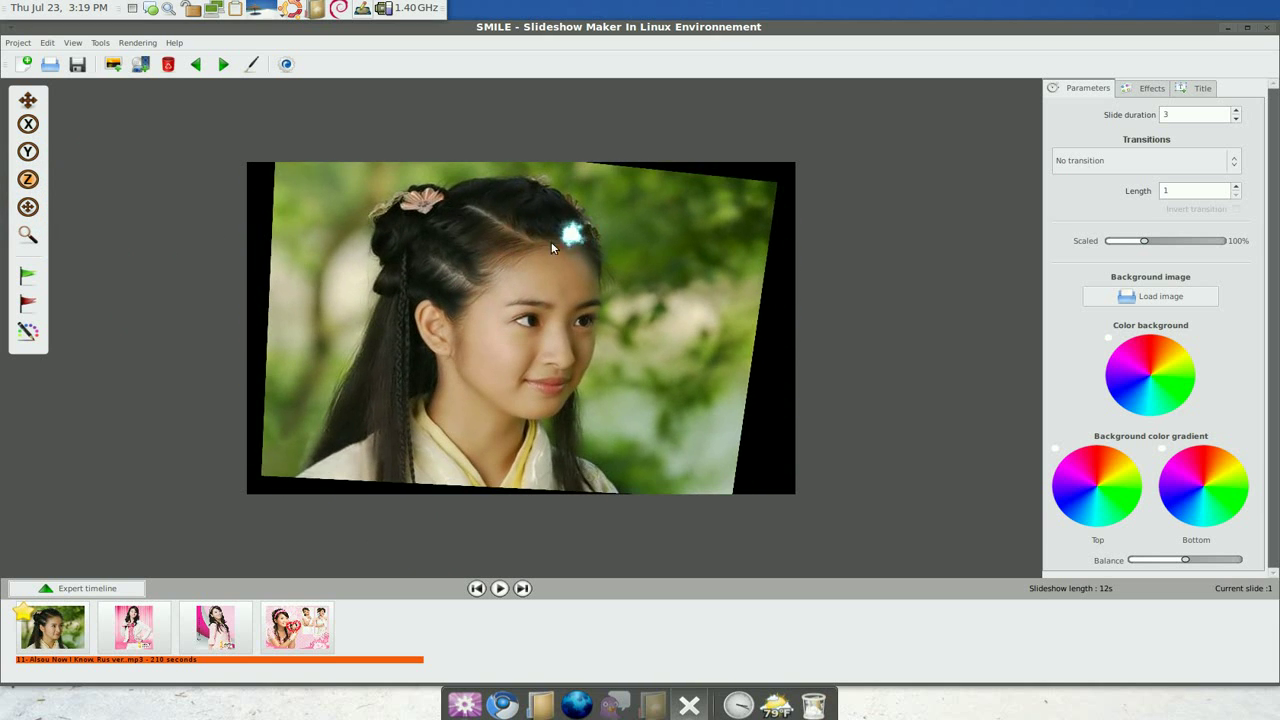
{"action": "left_click", "coordinate": [28, 207]}
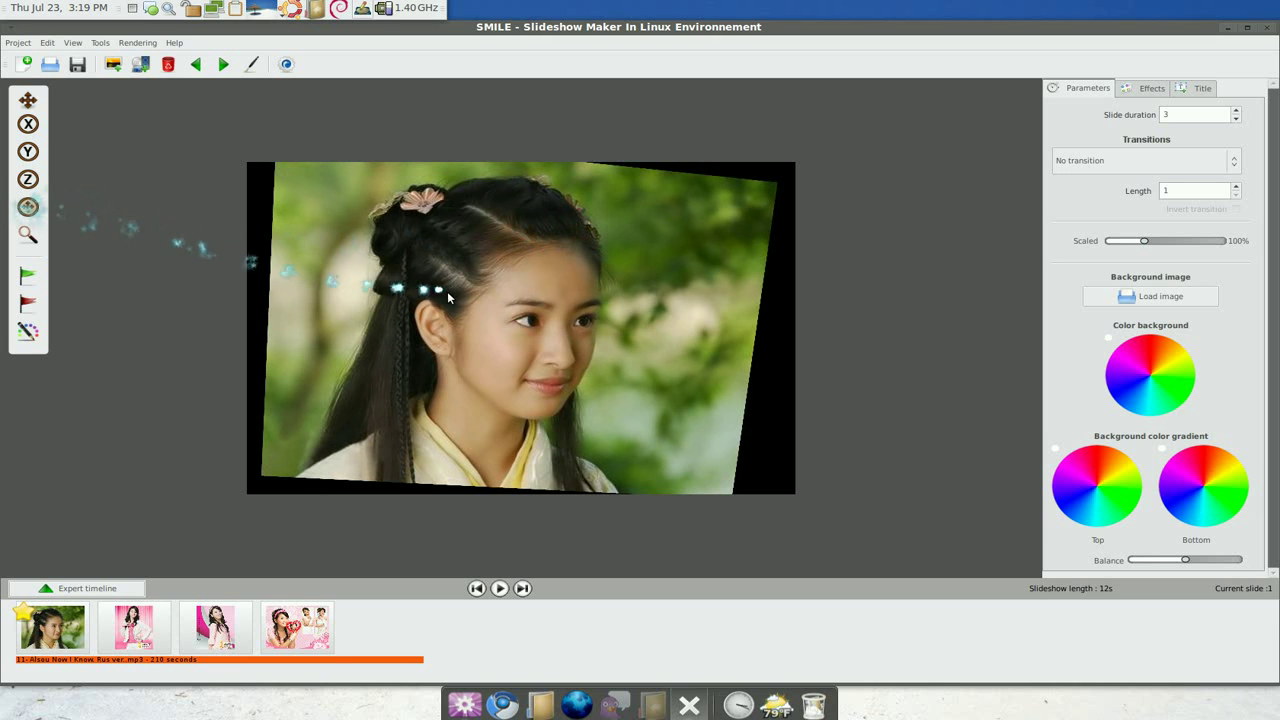
{"action": "mouse_move", "coordinate": [447, 291]}
{"action": "left_mouse_down"}
{"action": "mouse_move", "coordinate": [430, 292]}
{"action": "mouse_move", "coordinate": [468, 283]}
{"action": "mouse_move", "coordinate": [447, 281]}
{"action": "mouse_move", "coordinate": [462, 286]}
{"action": "mouse_move", "coordinate": [444, 302]}
{"action": "left_mouse_up"}
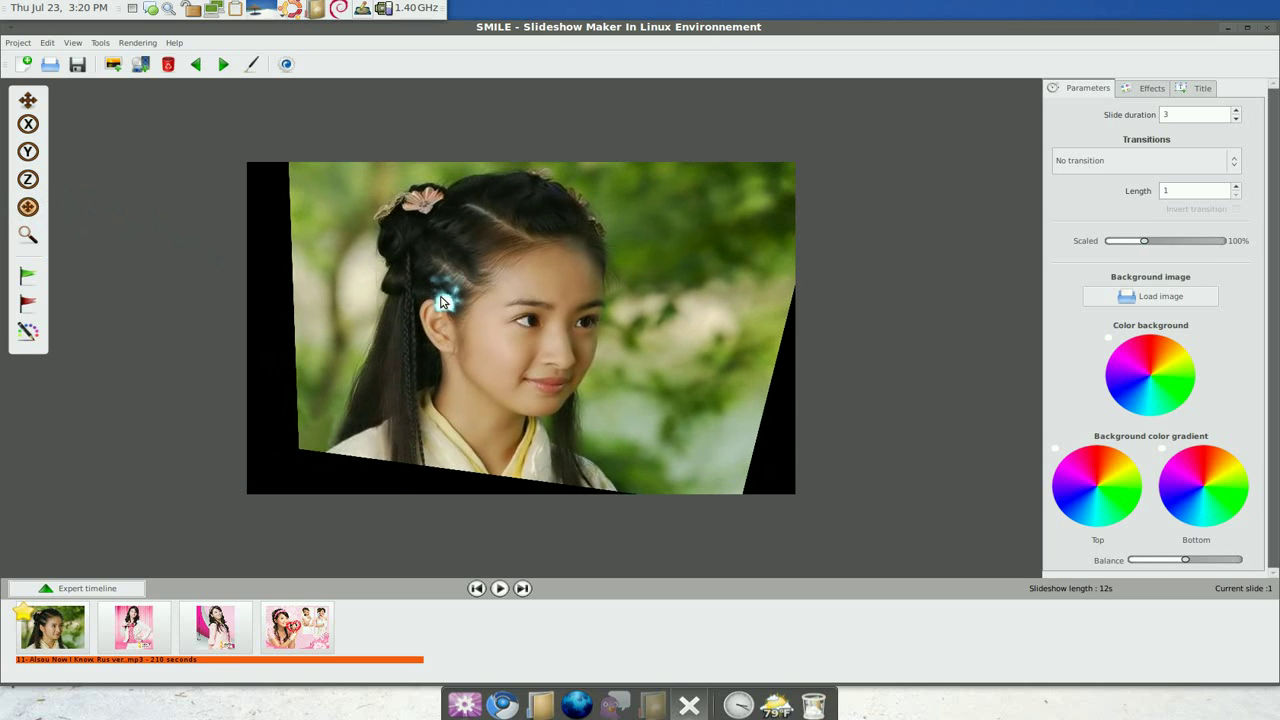
{"action": "left_click", "coordinate": [28, 235]}
{"action": "left_click_drag", "start_coordinate": [545, 310], "coordinate": [591, 335]}
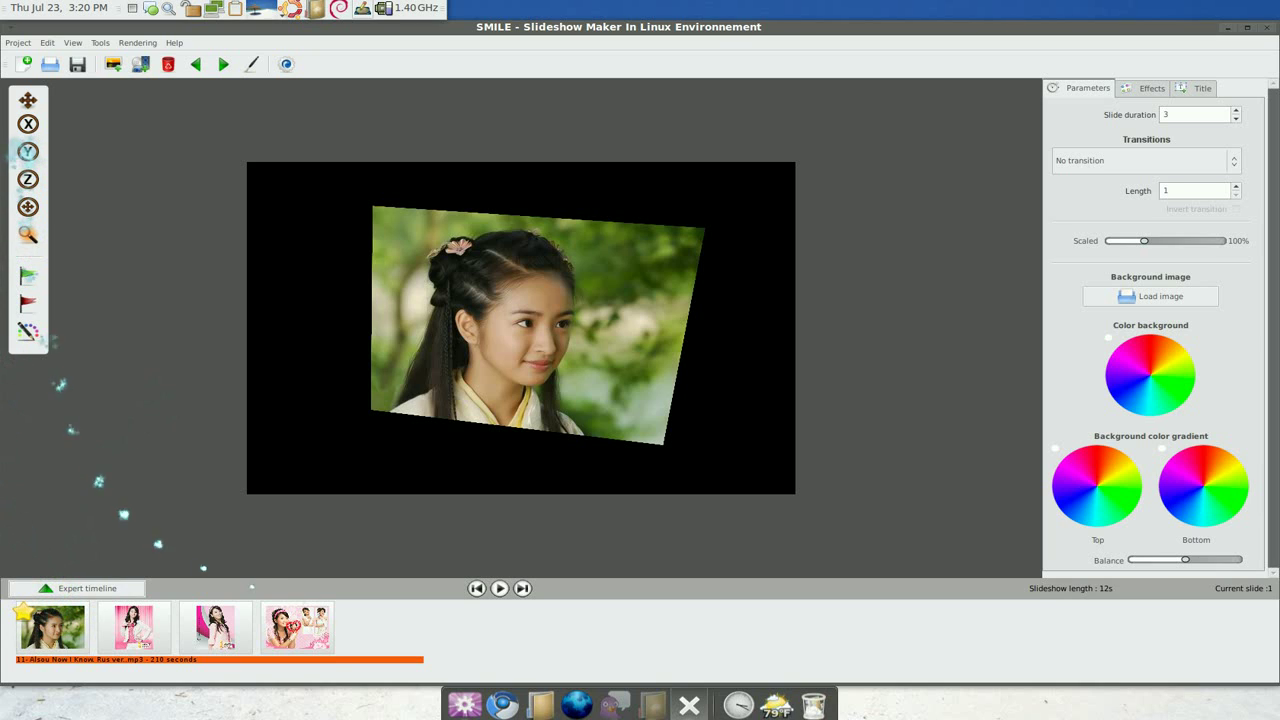
Preview the slideshow, then return to the first slide.
{"action": "left_click", "coordinate": [499, 588]}
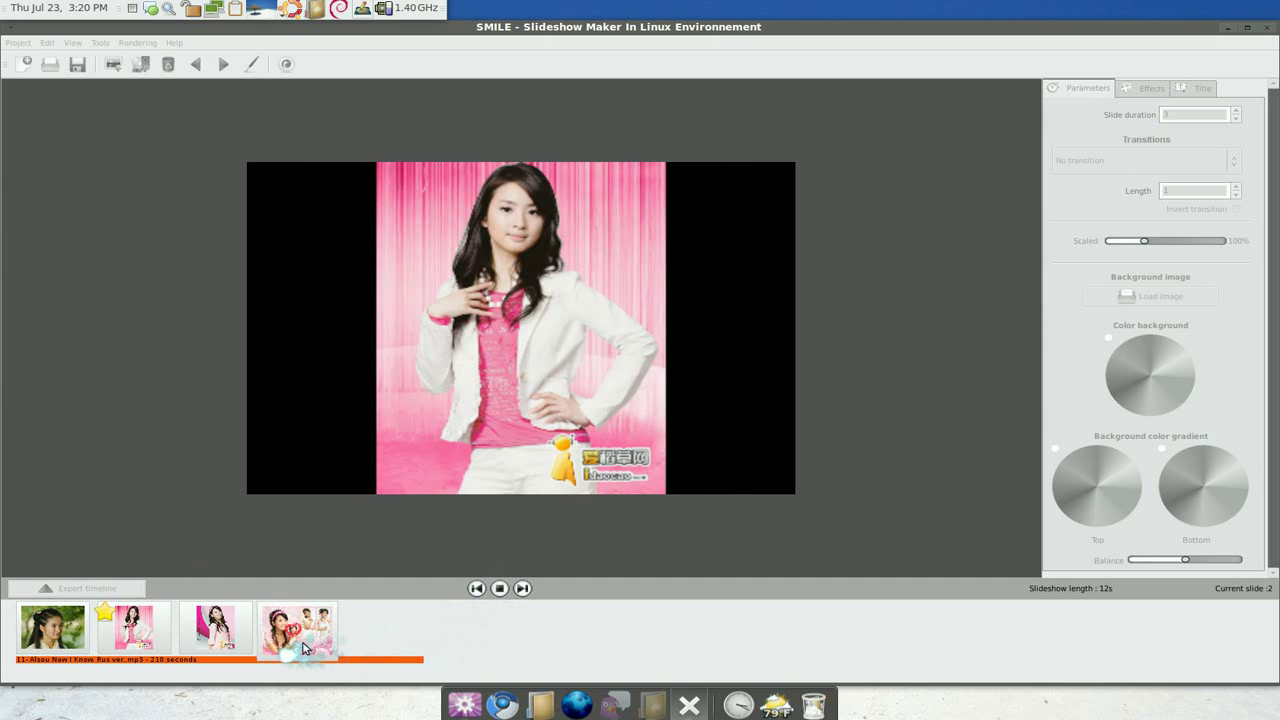
{"action": "left_click", "coordinate": [499, 588]}
{"action": "left_click", "coordinate": [60, 622]}
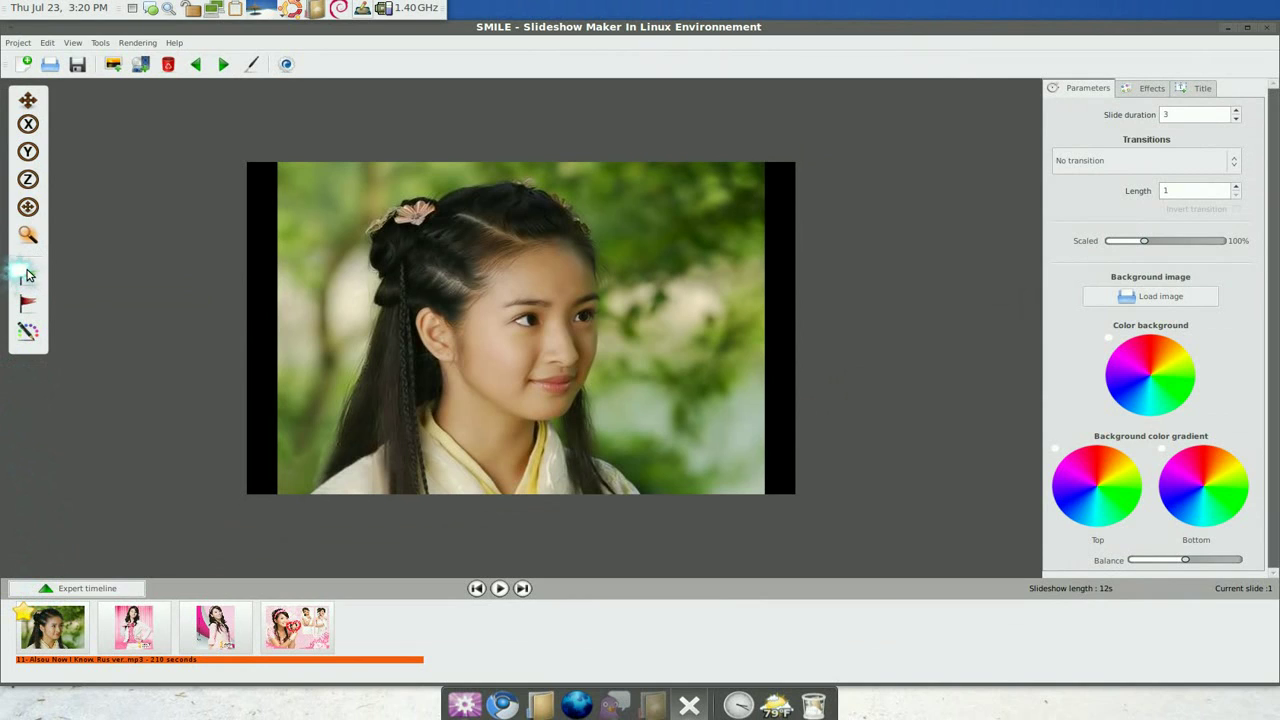
Set the first photo's end pose, turned sideways about its vertical axis, and preview the motion.
{"action": "left_click", "coordinate": [28, 151]}
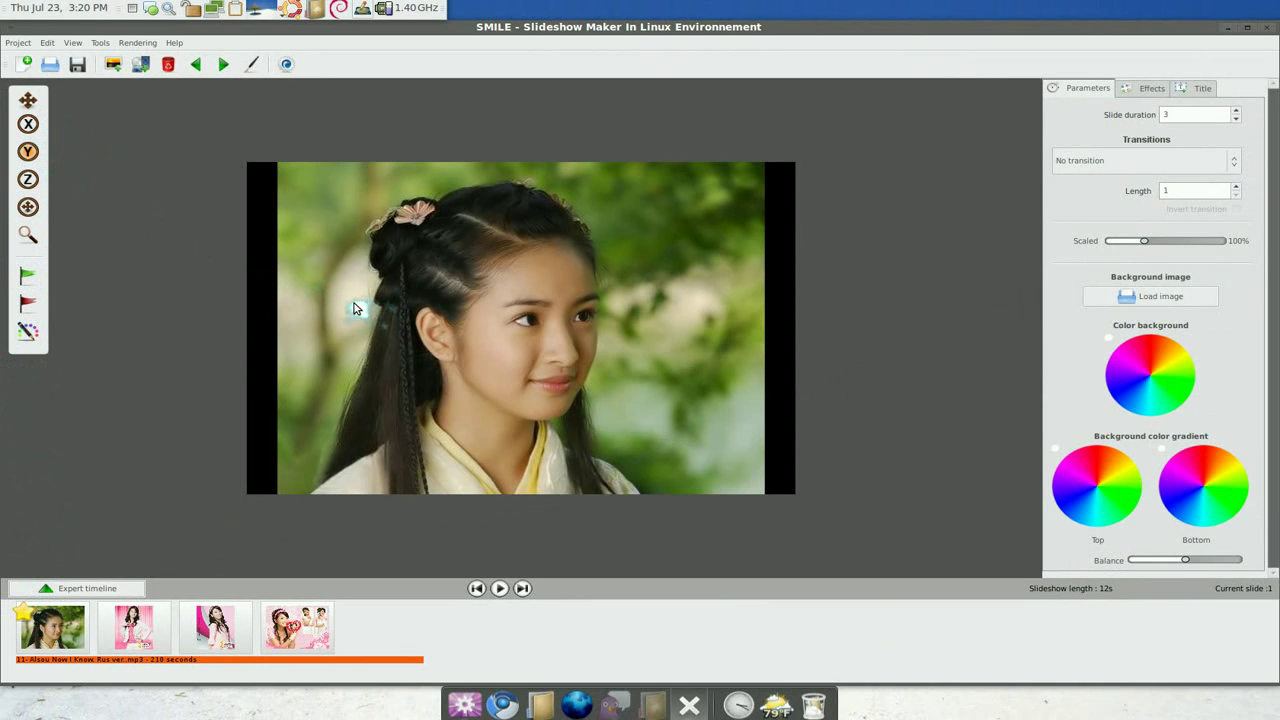
{"action": "left_click_drag", "start_coordinate": [348, 305], "coordinate": [388, 300]}
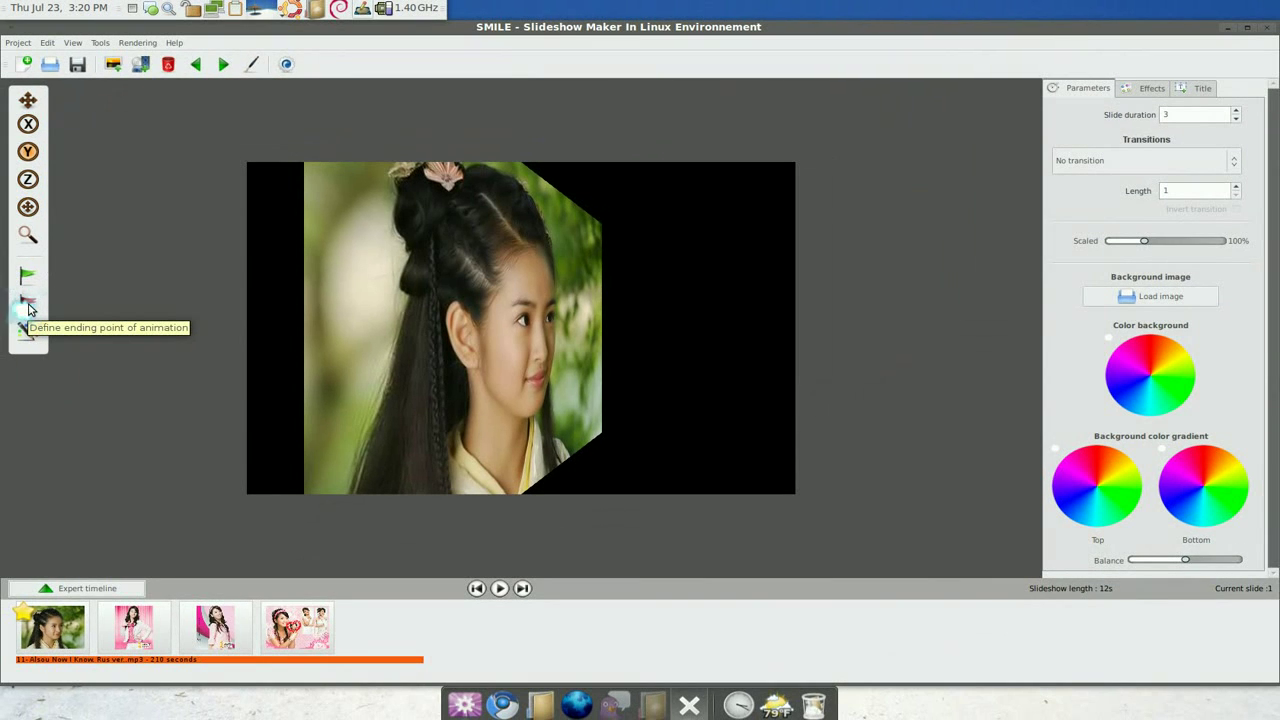
{"action": "left_click", "coordinate": [28, 307]}
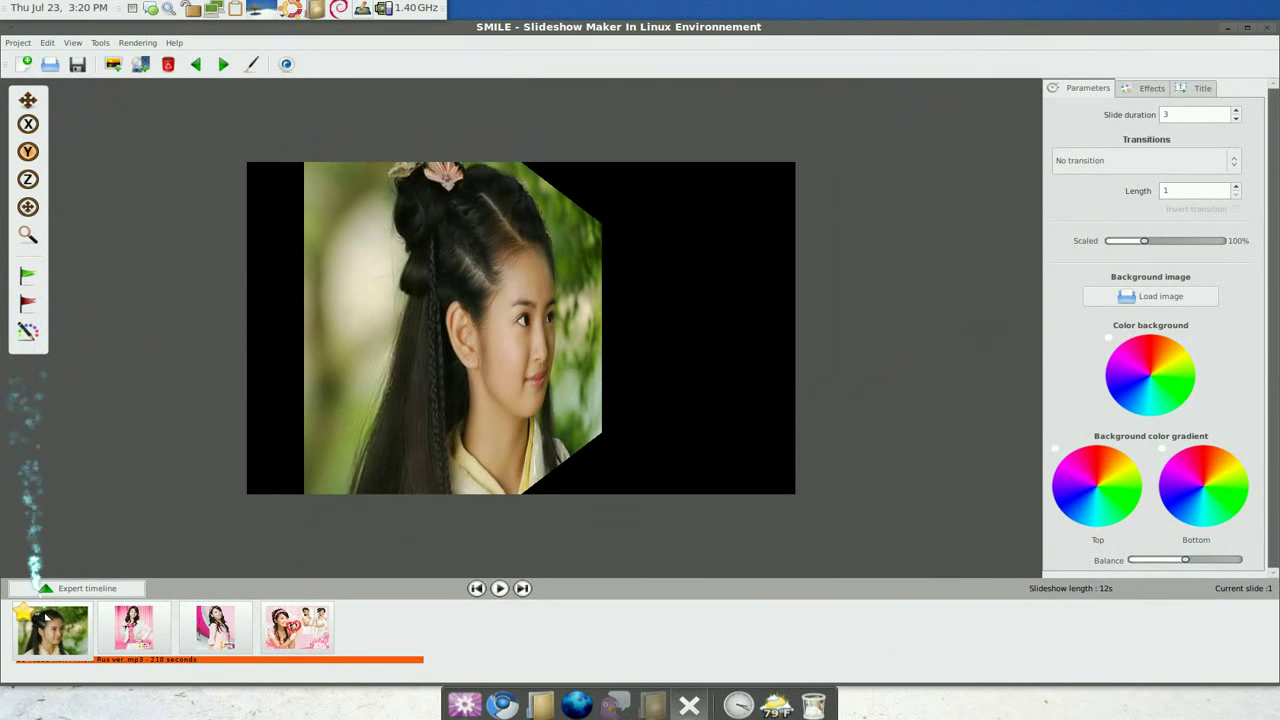
{"action": "left_click", "coordinate": [499, 589]}
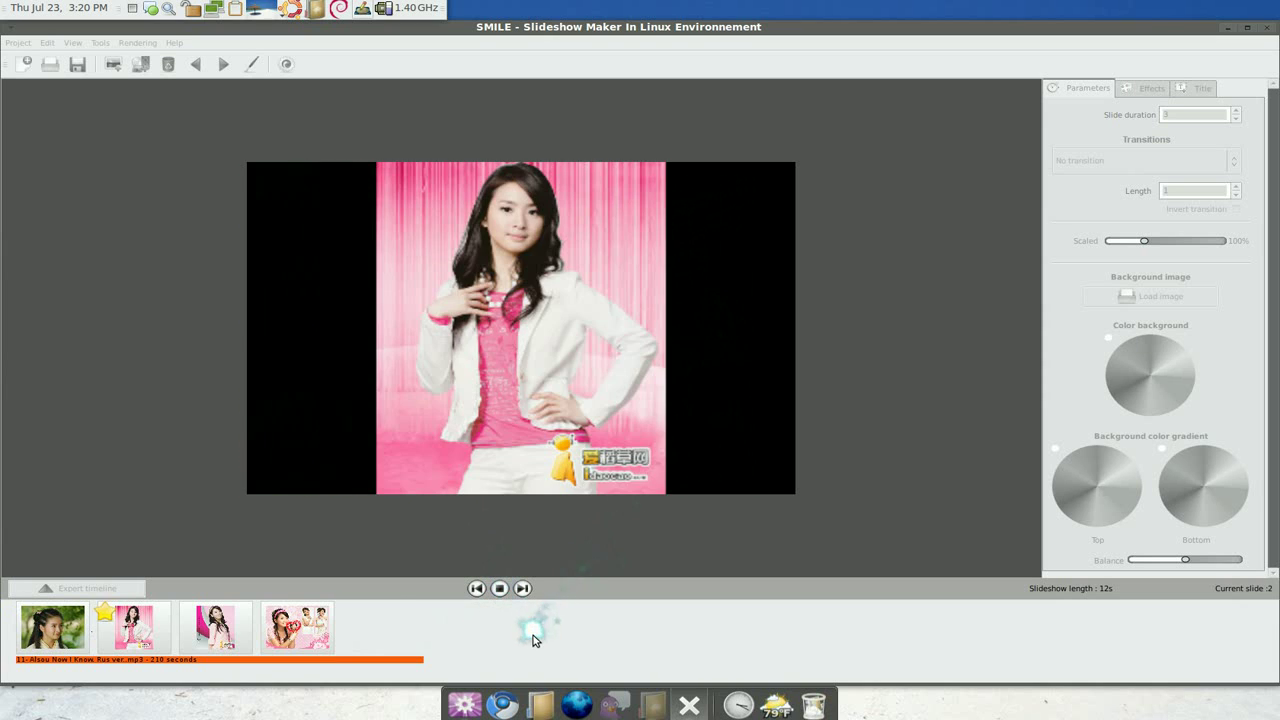
{"action": "left_click", "coordinate": [499, 588]}
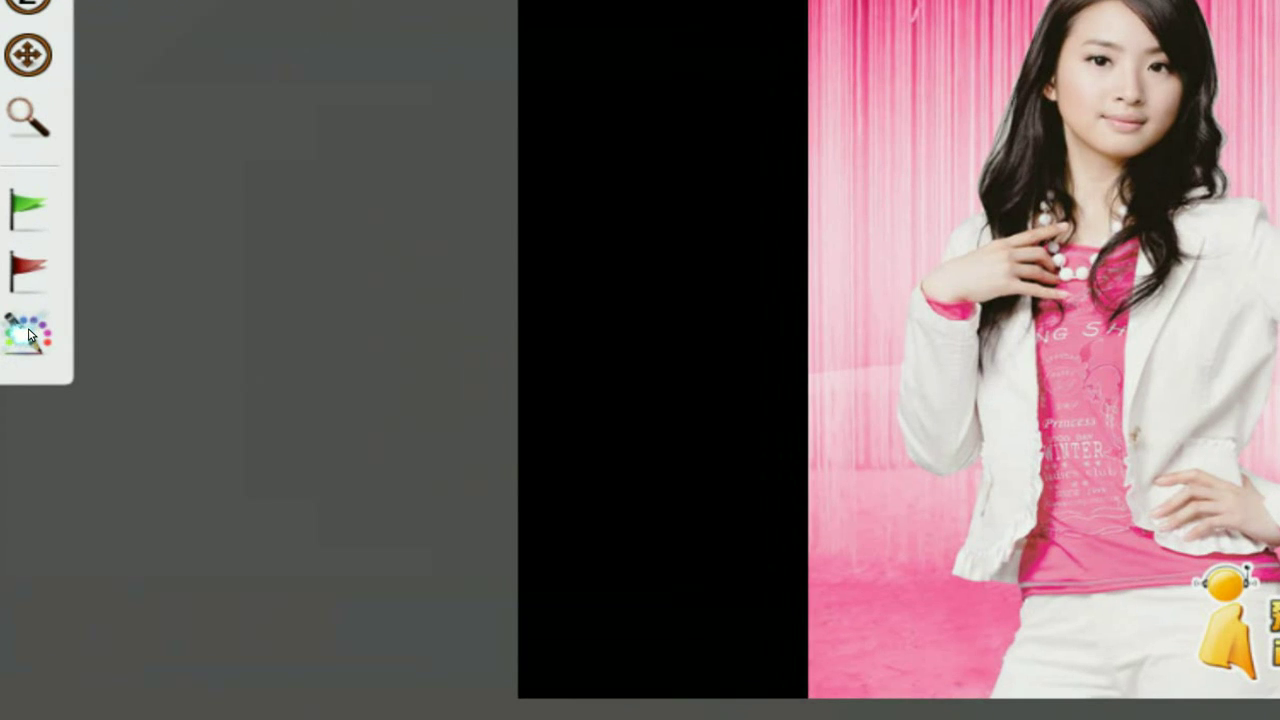
Stamp three white stars down the black area right of slide 2's pink photo.
{"action": "left_click", "coordinate": [28, 335]}
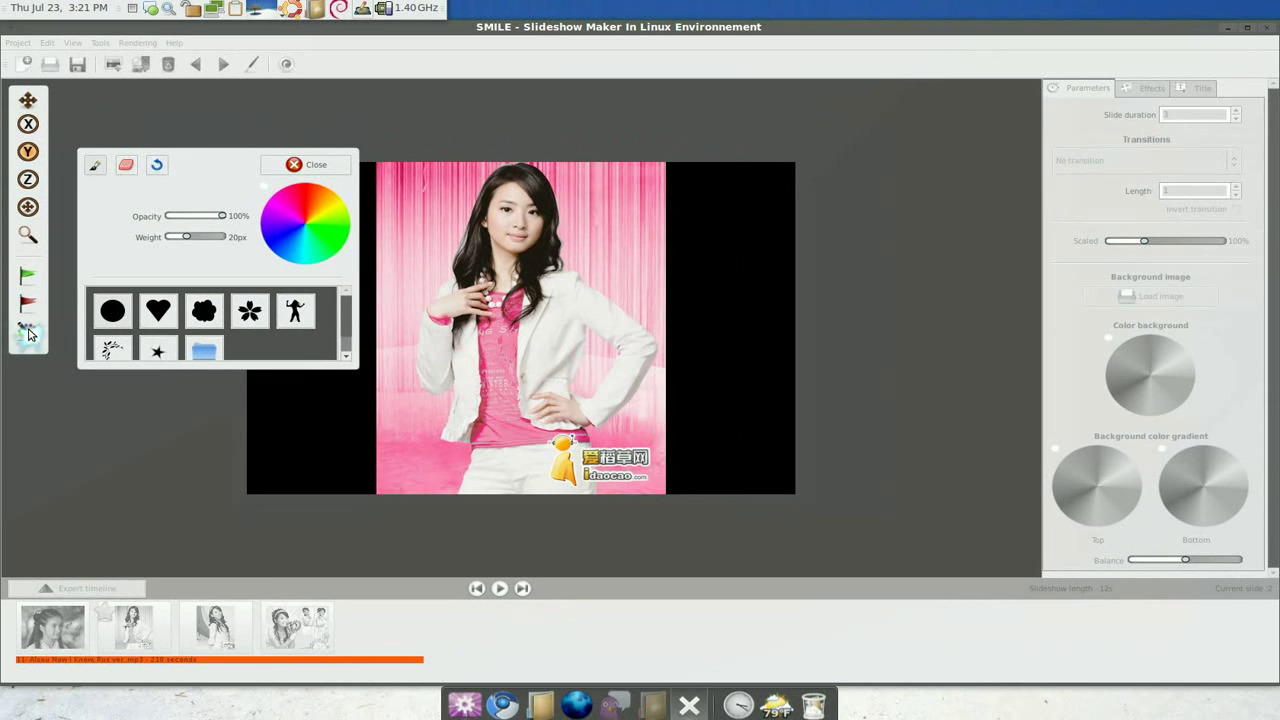
{"action": "left_click_drag", "start_coordinate": [203, 158], "coordinate": [164, 259]}
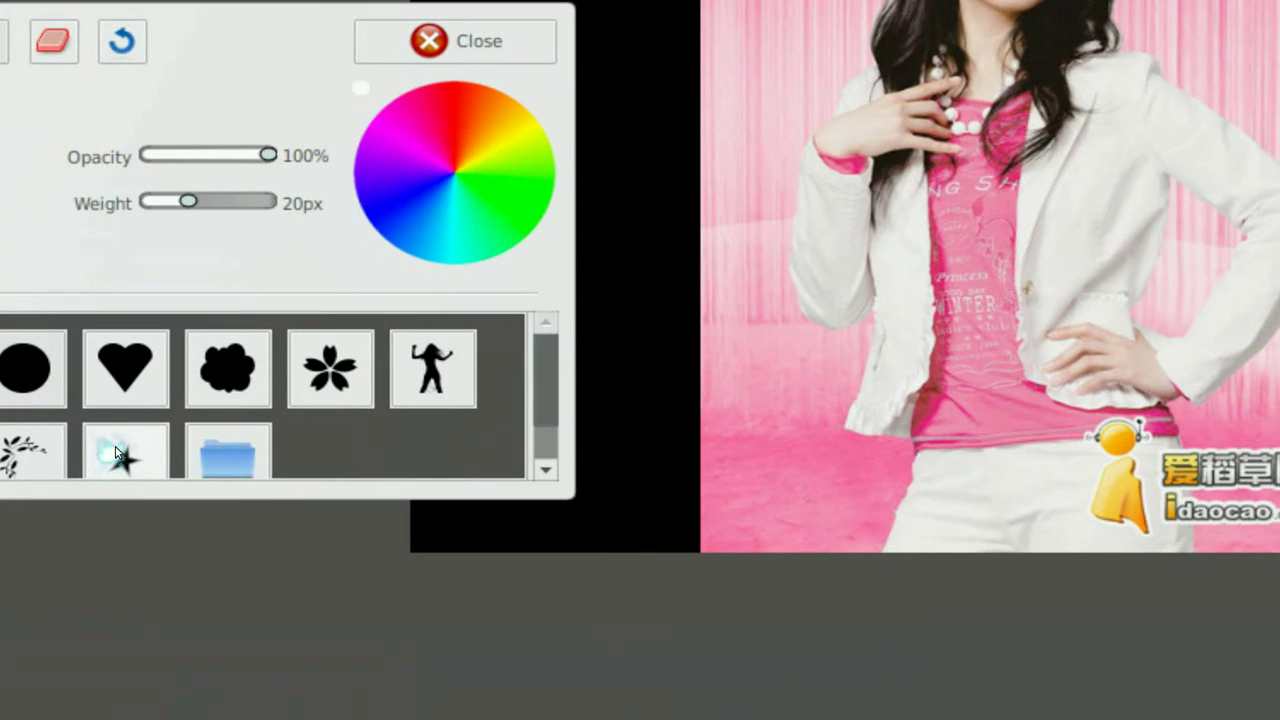
{"action": "left_click", "coordinate": [116, 451]}
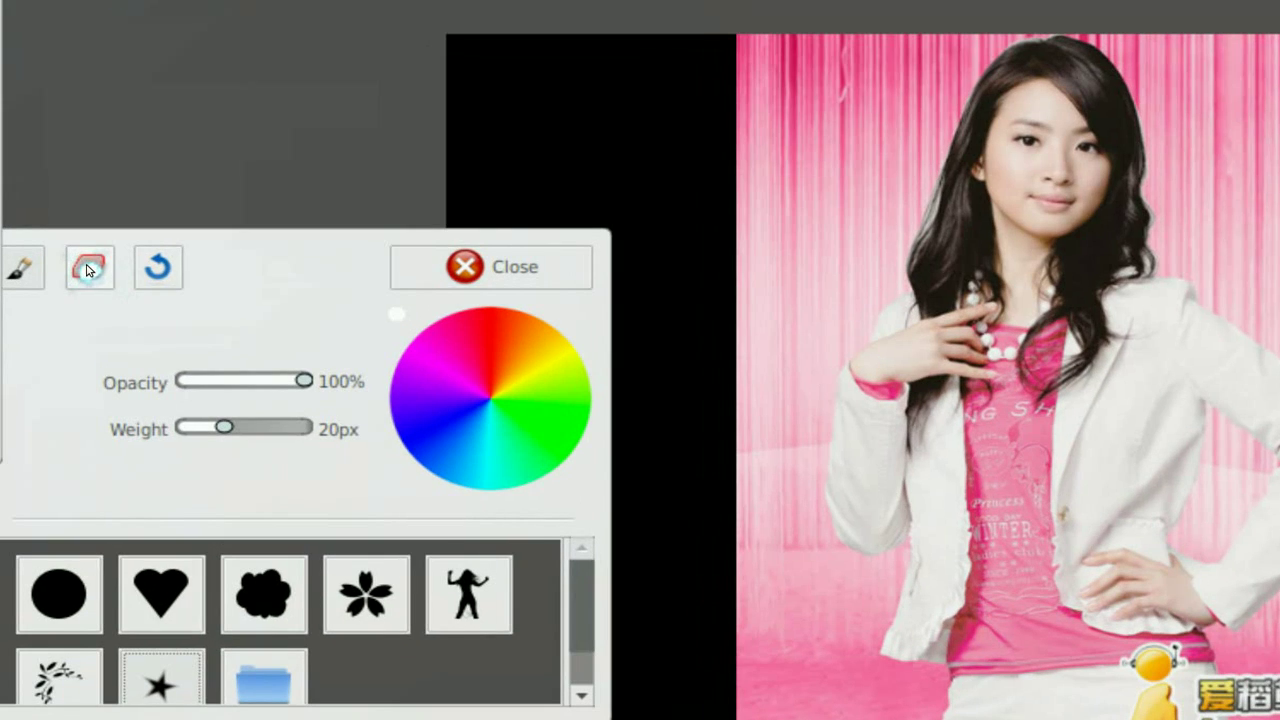
{"action": "left_click", "coordinate": [84, 266]}
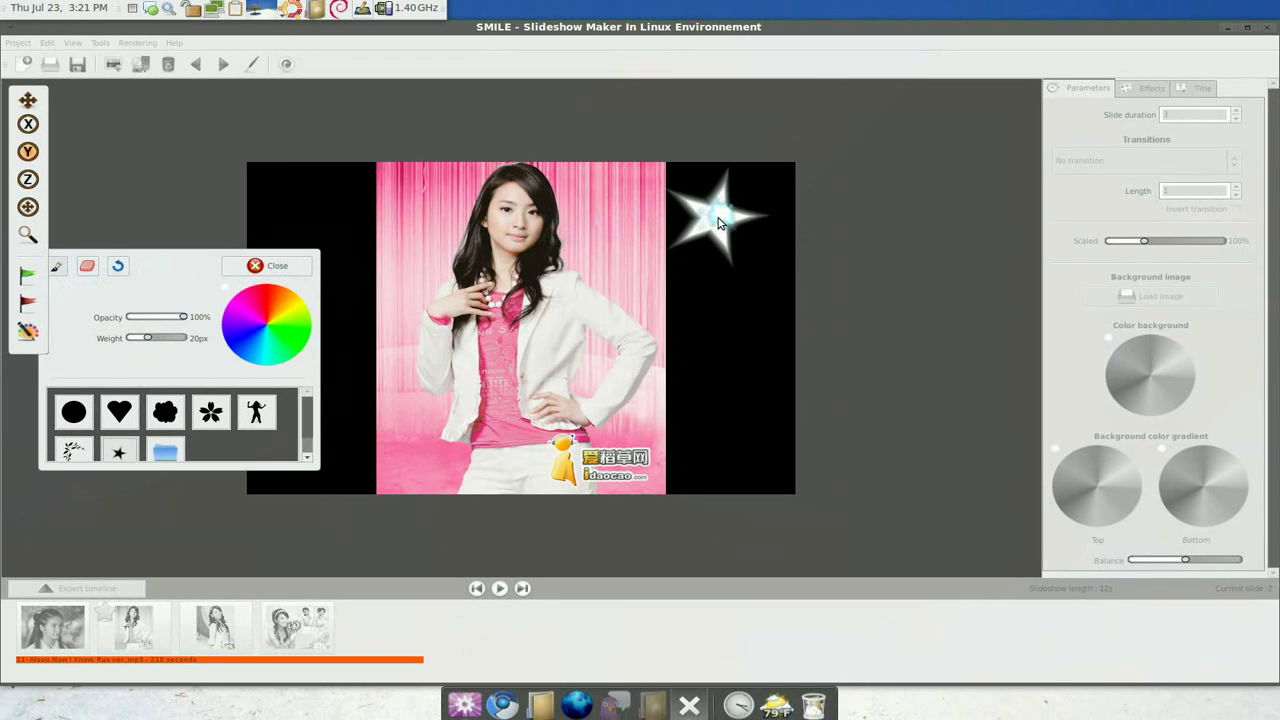
{"action": "mouse_move", "coordinate": [712, 212]}
{"action": "left_mouse_down"}
{"action": "mouse_move", "coordinate": [729, 366]}
{"action": "mouse_move", "coordinate": [720, 420]}
{"action": "mouse_move", "coordinate": [354, 527]}
{"action": "left_mouse_up"}
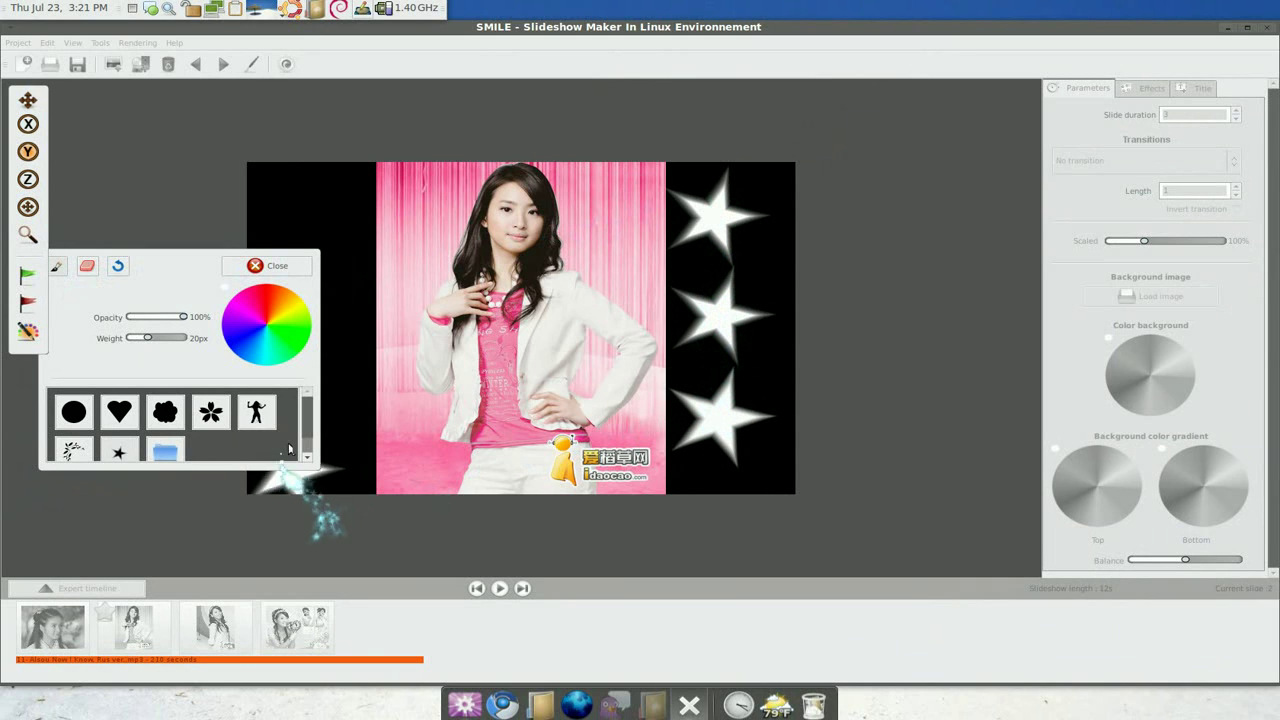
{"action": "left_click", "coordinate": [292, 272]}
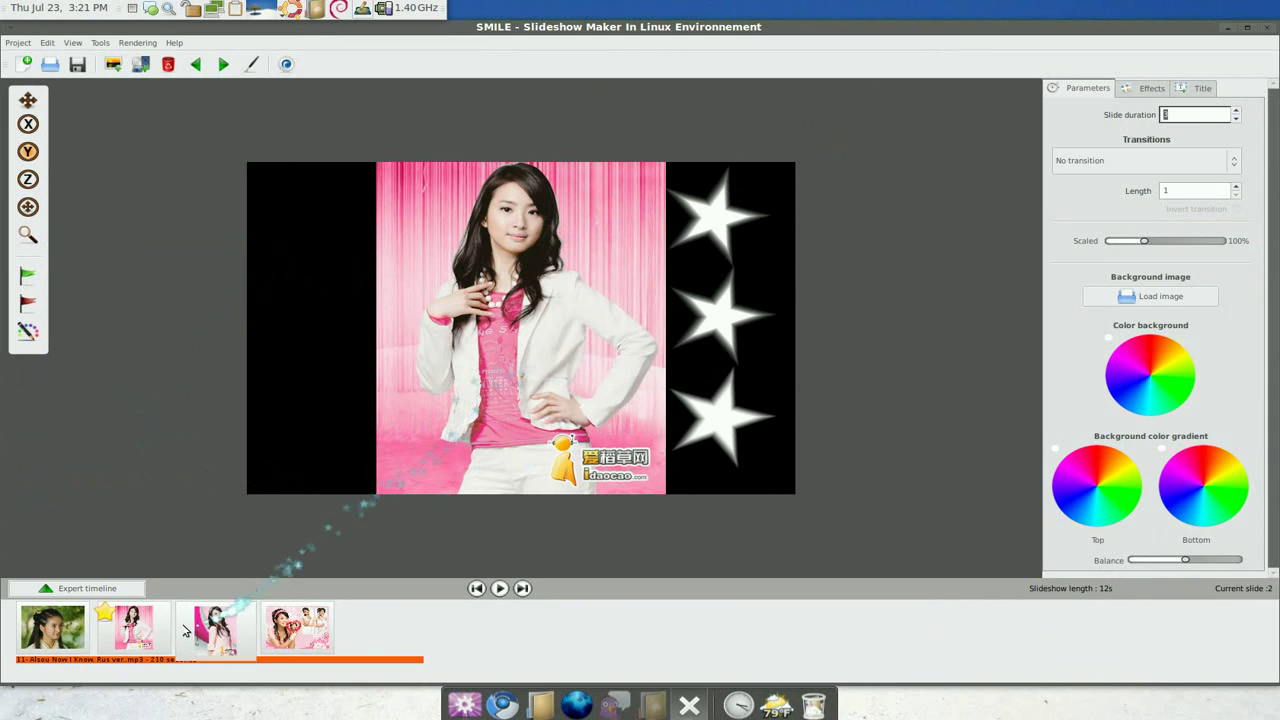
Shrink slide 2's pink photo to a small centred picture with the zoom tool.
{"action": "left_click", "coordinate": [146, 624]}
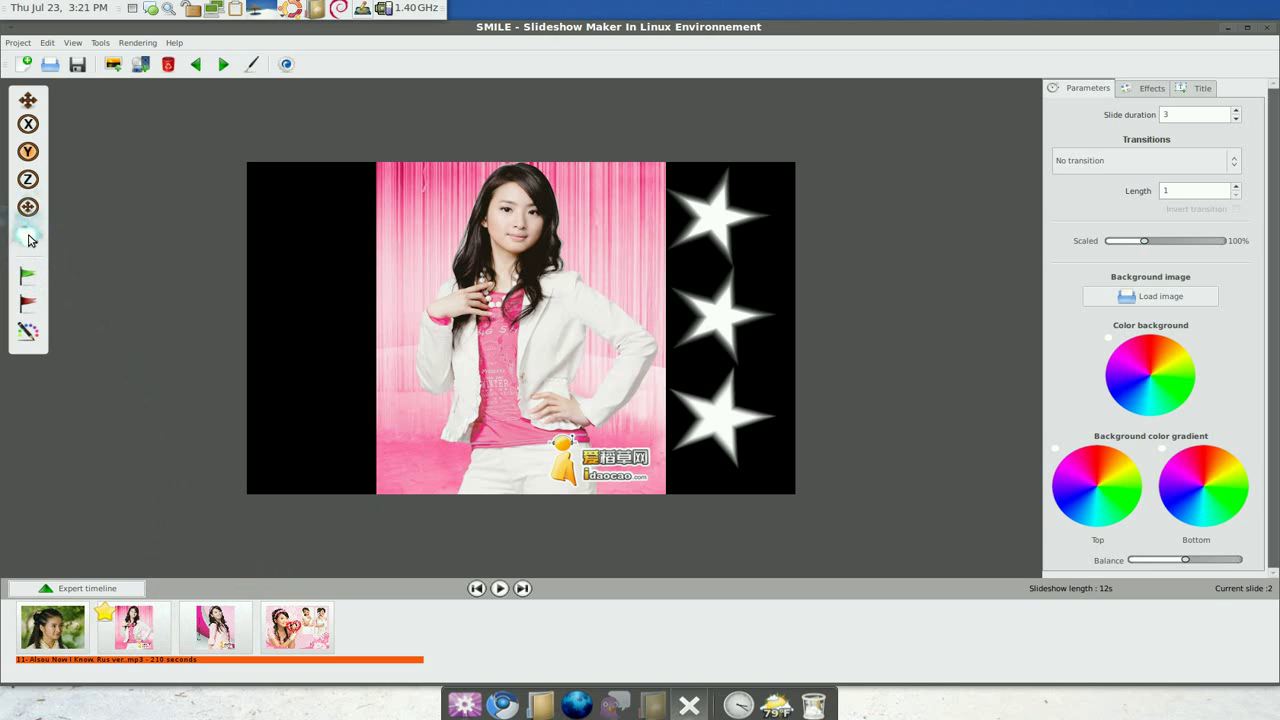
{"action": "left_click", "coordinate": [28, 235]}
{"action": "left_click", "coordinate": [527, 328]}
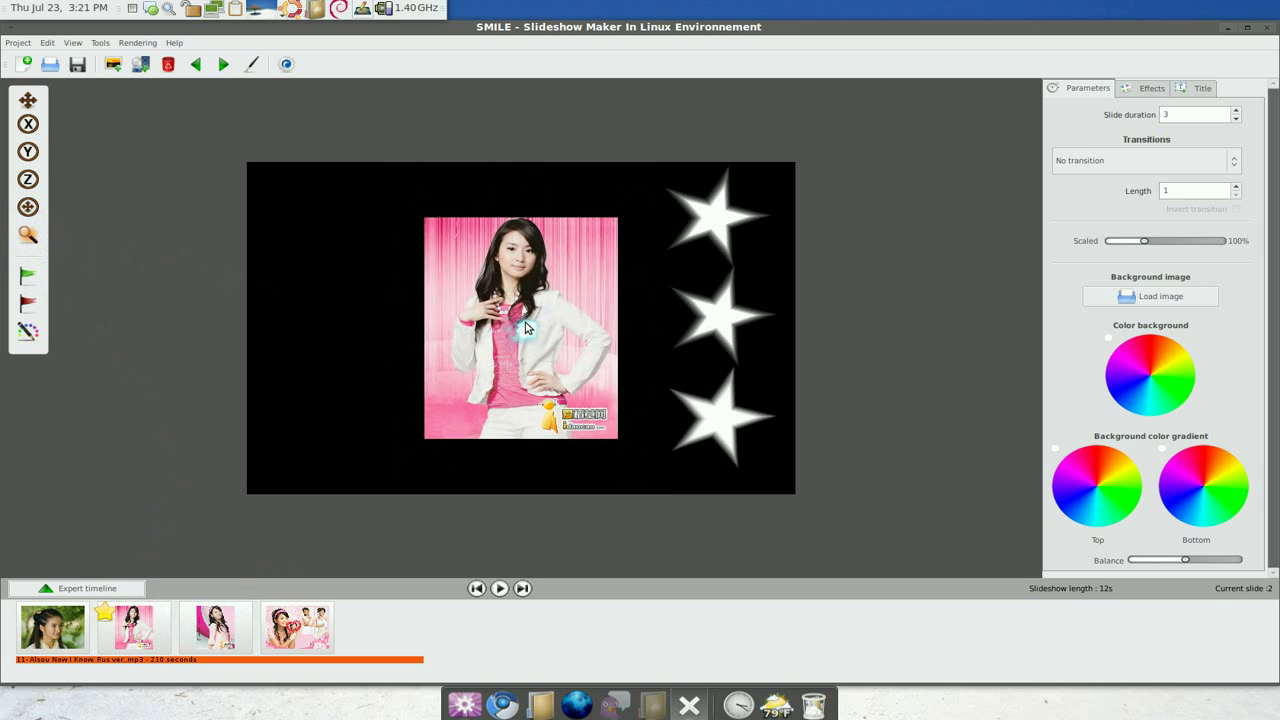
{"action": "left_click", "coordinate": [527, 328]}
{"action": "left_click", "coordinate": [519, 328]}
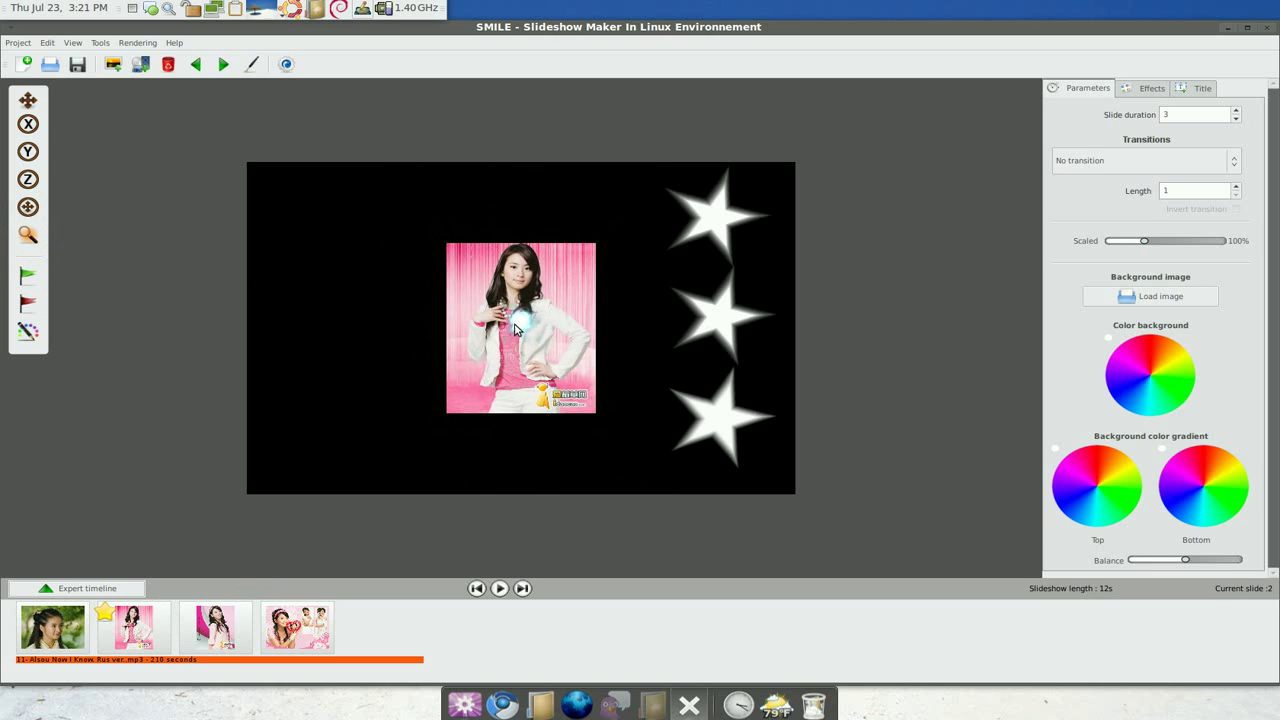
{"action": "scroll", "coordinate": [540, 322], "scroll_direction": "up", "scroll_amount": 4}
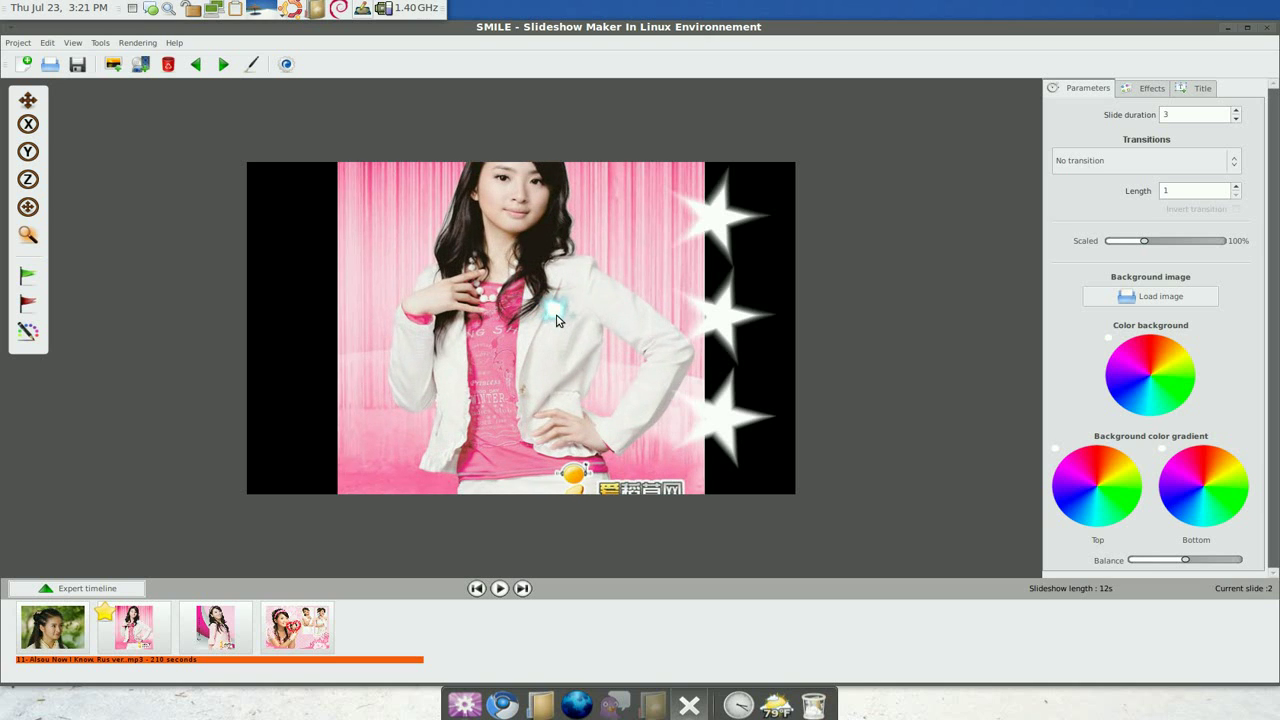
{"action": "scroll", "coordinate": [555, 320], "scroll_direction": "down", "scroll_amount": 1}
{"action": "scroll", "coordinate": [555, 320], "scroll_direction": "down", "scroll_amount": 5}
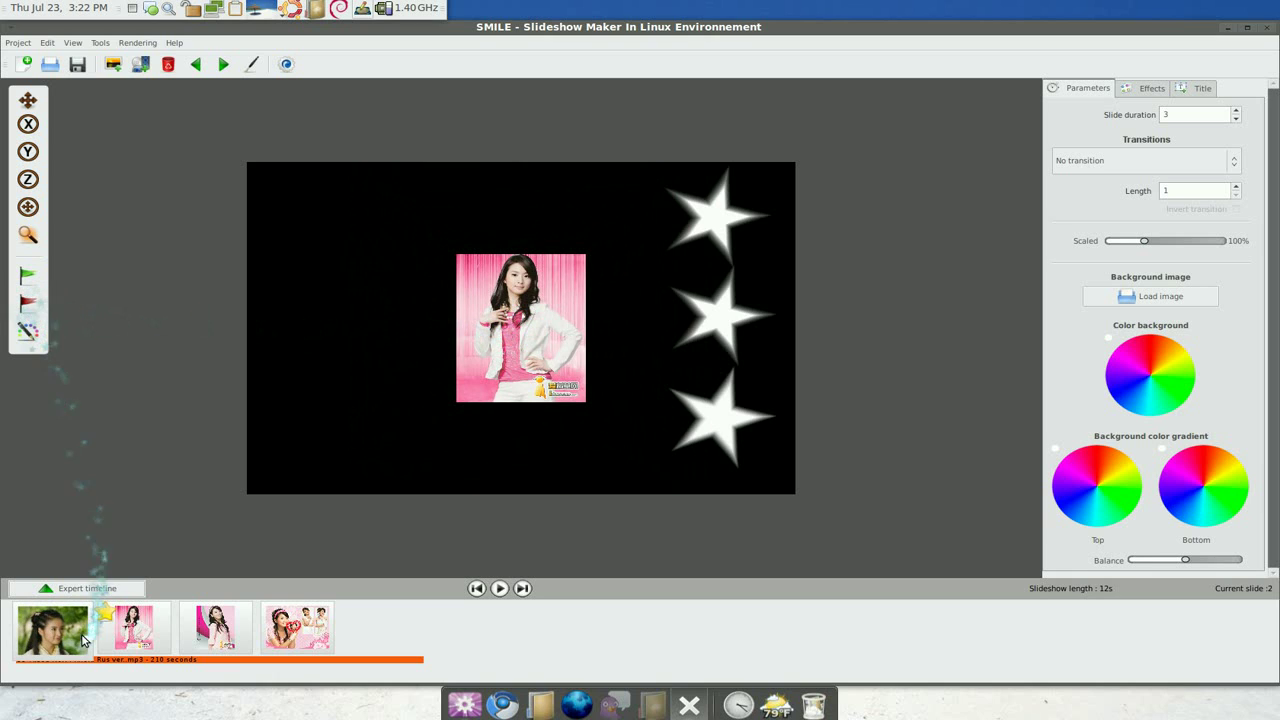
Preview slide 2's shrinking animation.
{"action": "left_click", "coordinate": [125, 628]}
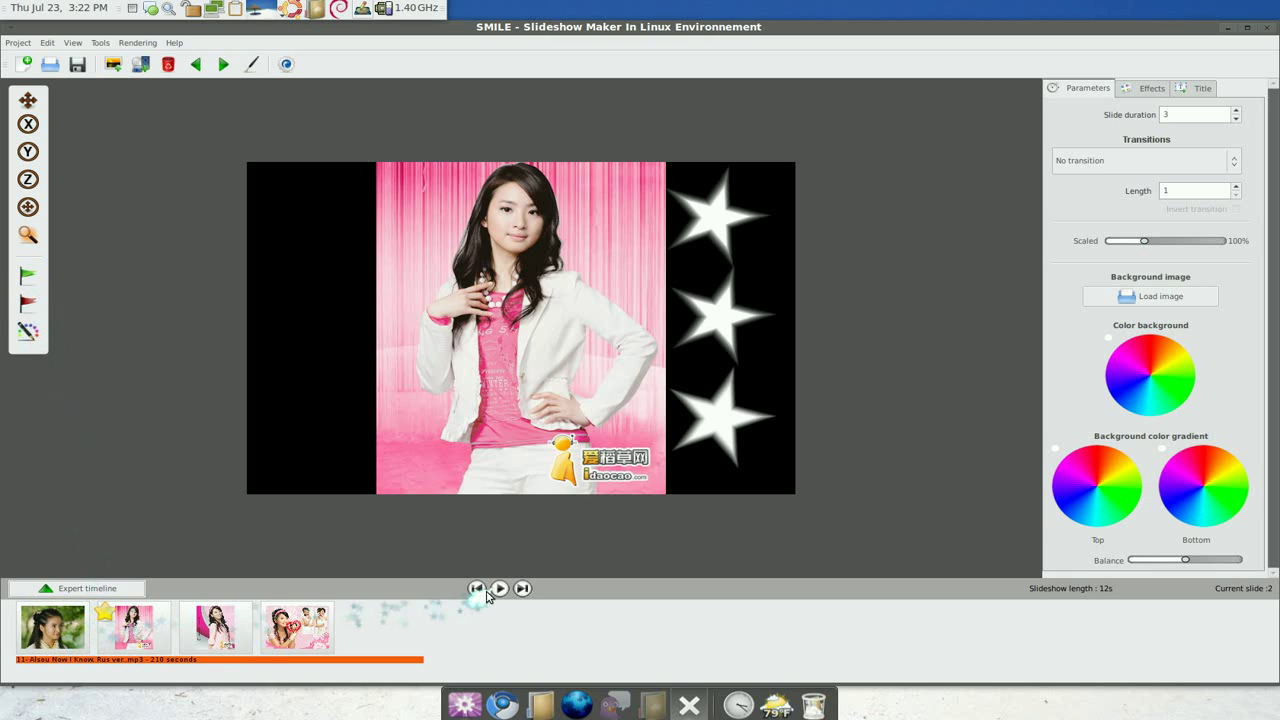
{"action": "left_click", "coordinate": [499, 589]}
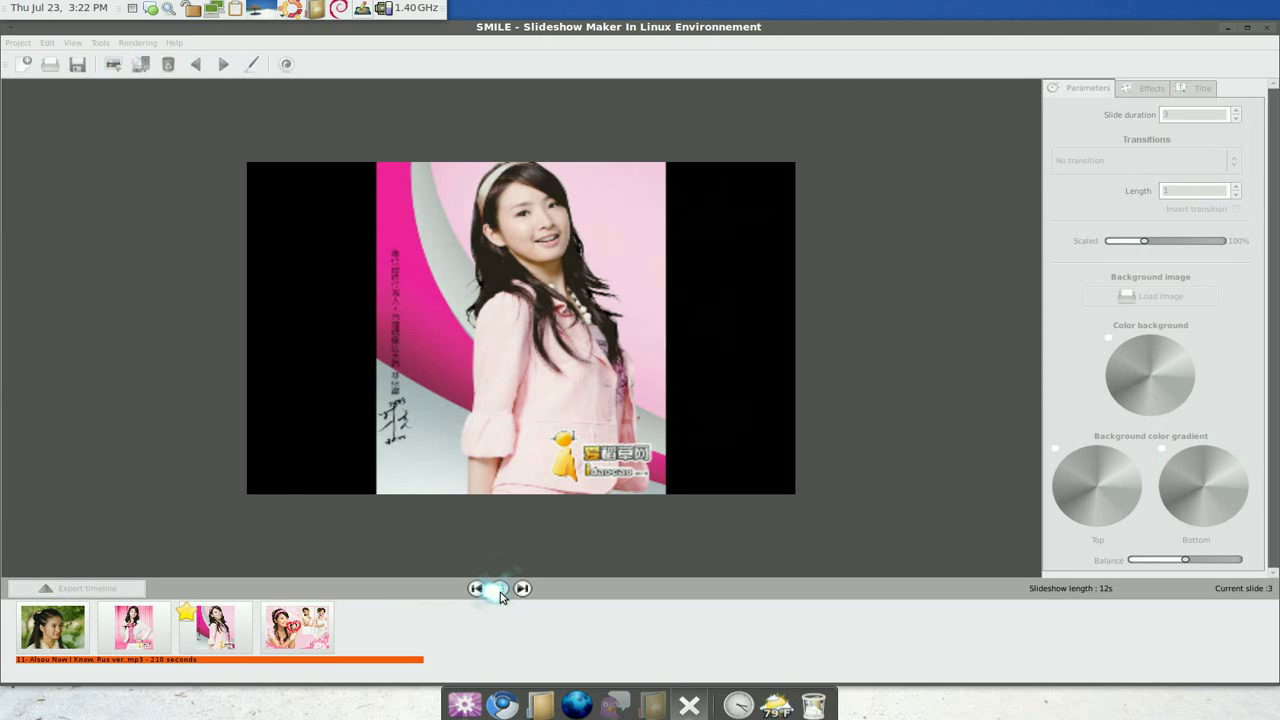
{"action": "left_click", "coordinate": [500, 590]}
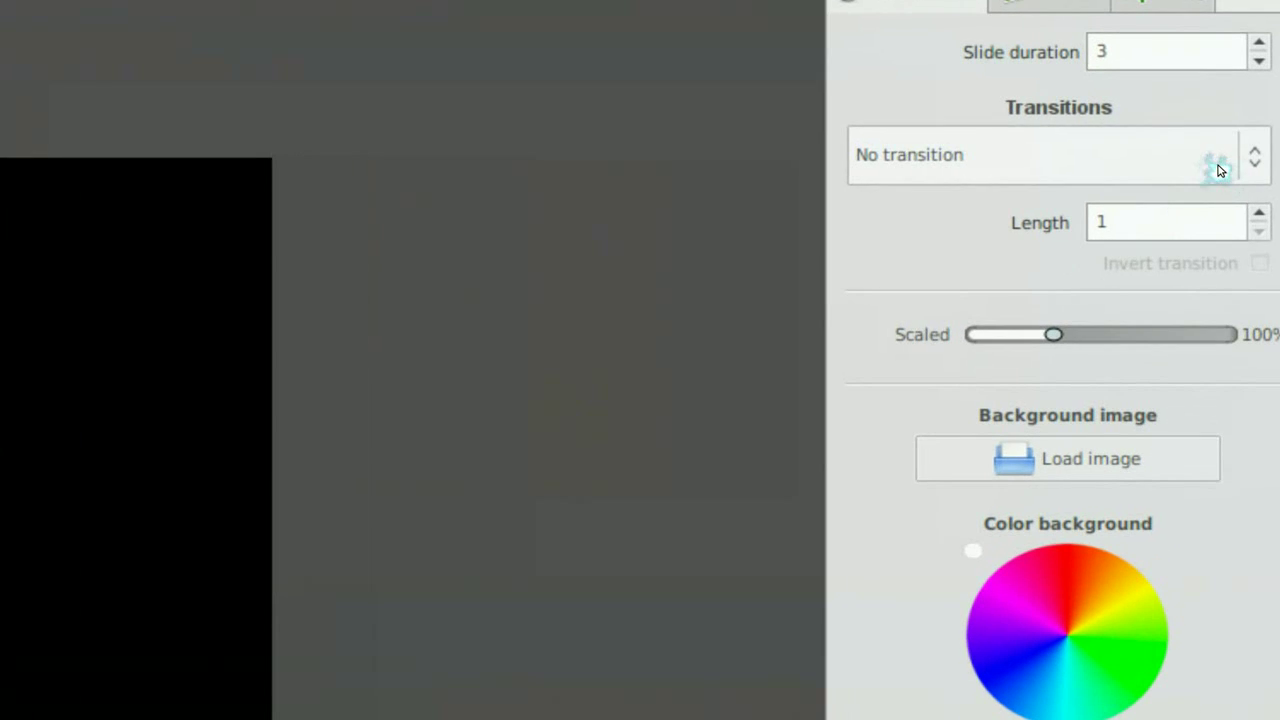
Give slide 3 a Crossfade transition and play the preview from slide 2.
{"action": "left_click", "coordinate": [1218, 165]}
{"action": "left_click", "coordinate": [1196, 194]}
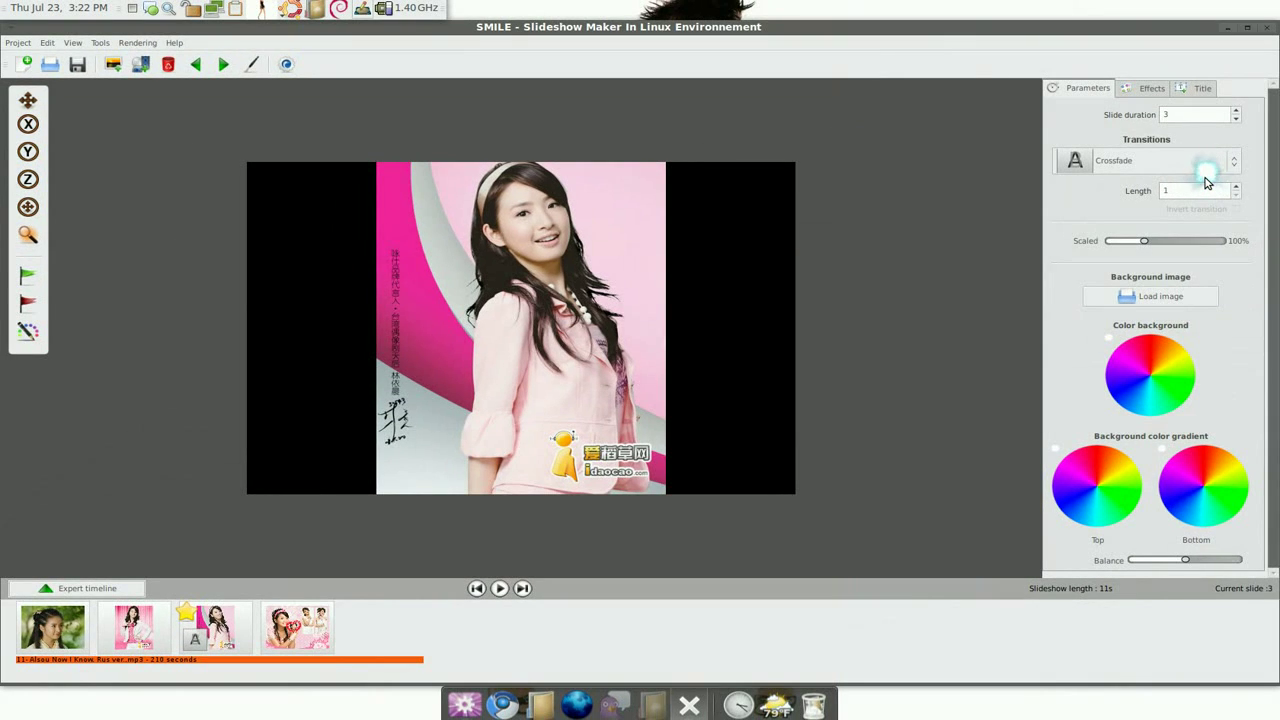
{"action": "left_click", "coordinate": [134, 627]}
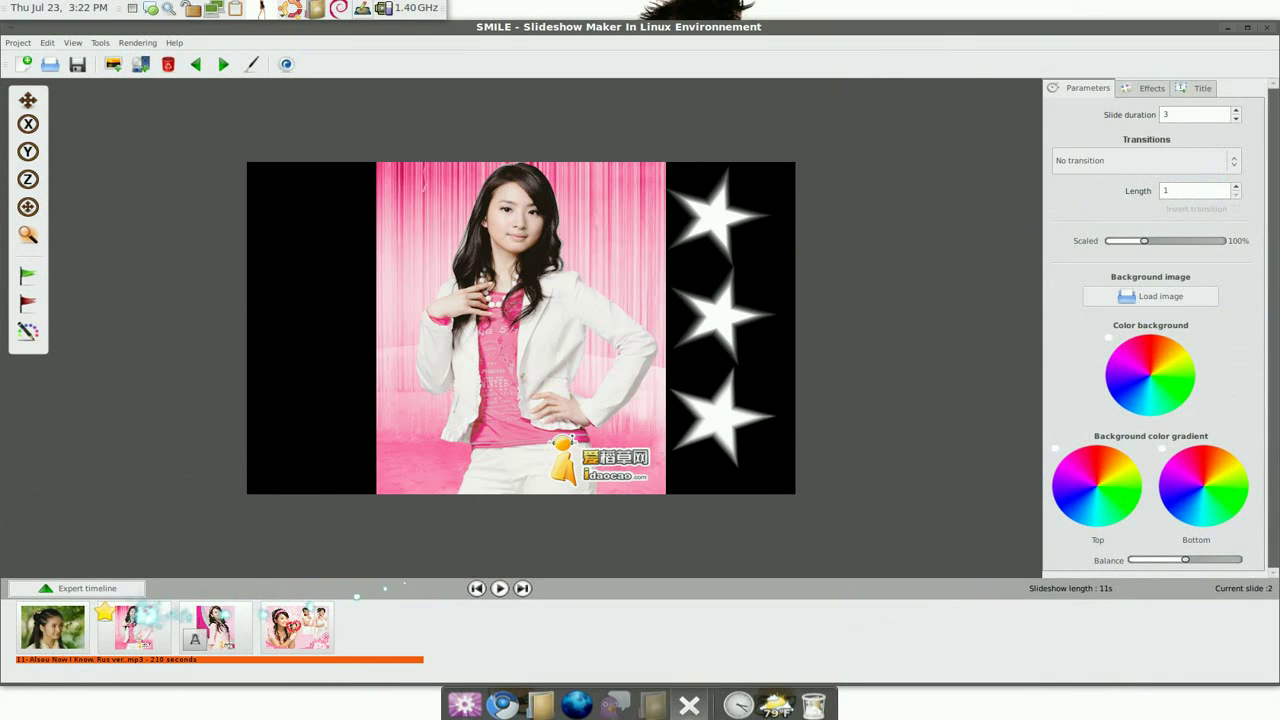
{"action": "left_click", "coordinate": [499, 588]}
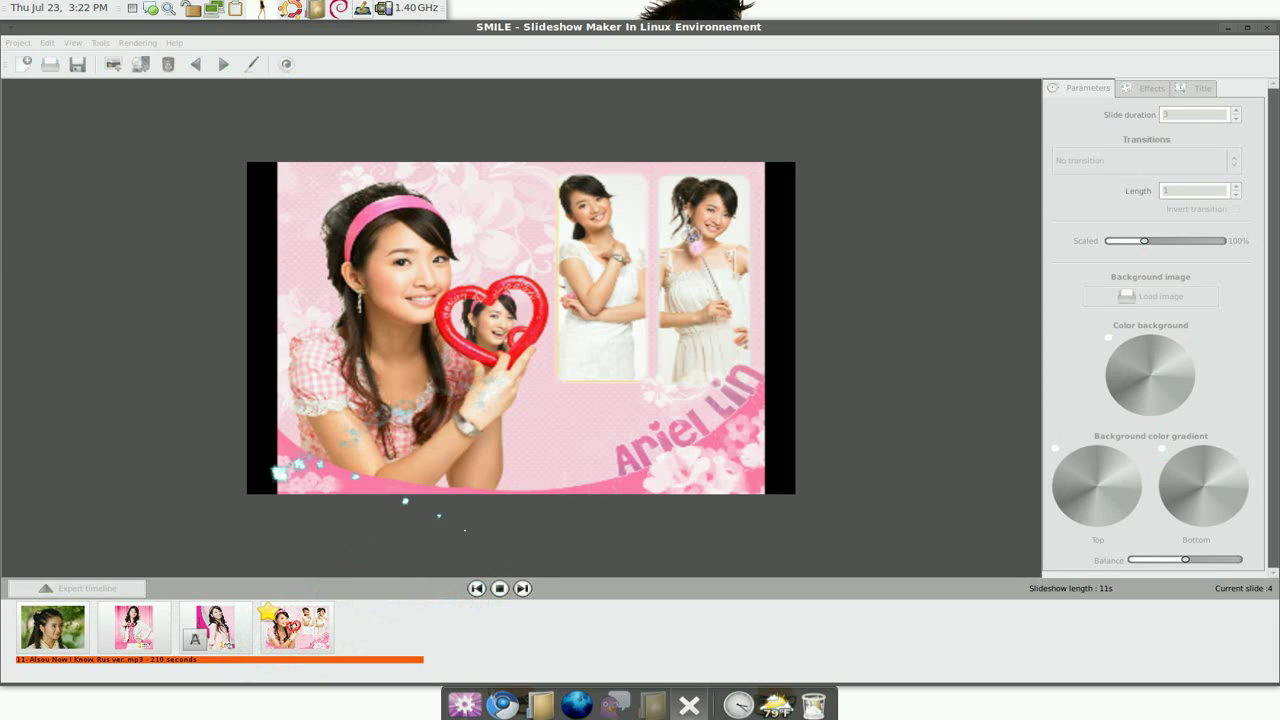
Stop the preview and check slide 4's effects settings before returning to its main parameters.
{"action": "left_click", "coordinate": [499, 588]}
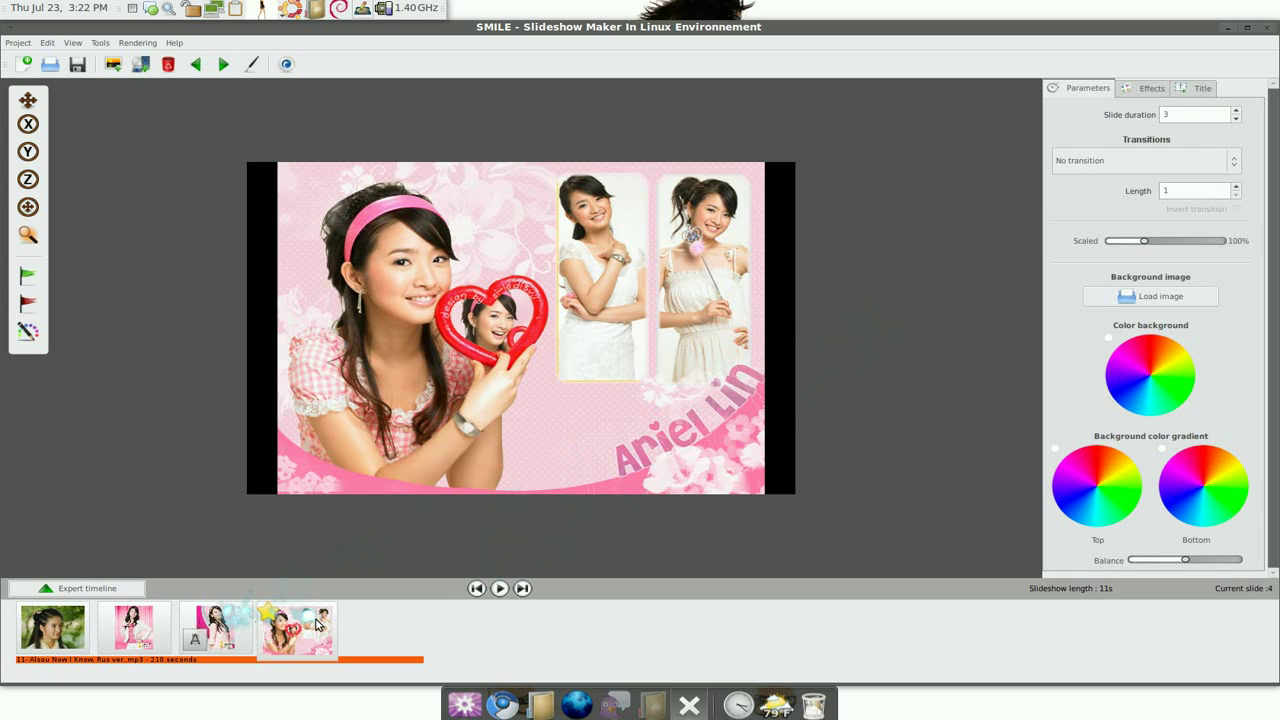
{"action": "left_click", "coordinate": [1147, 88]}
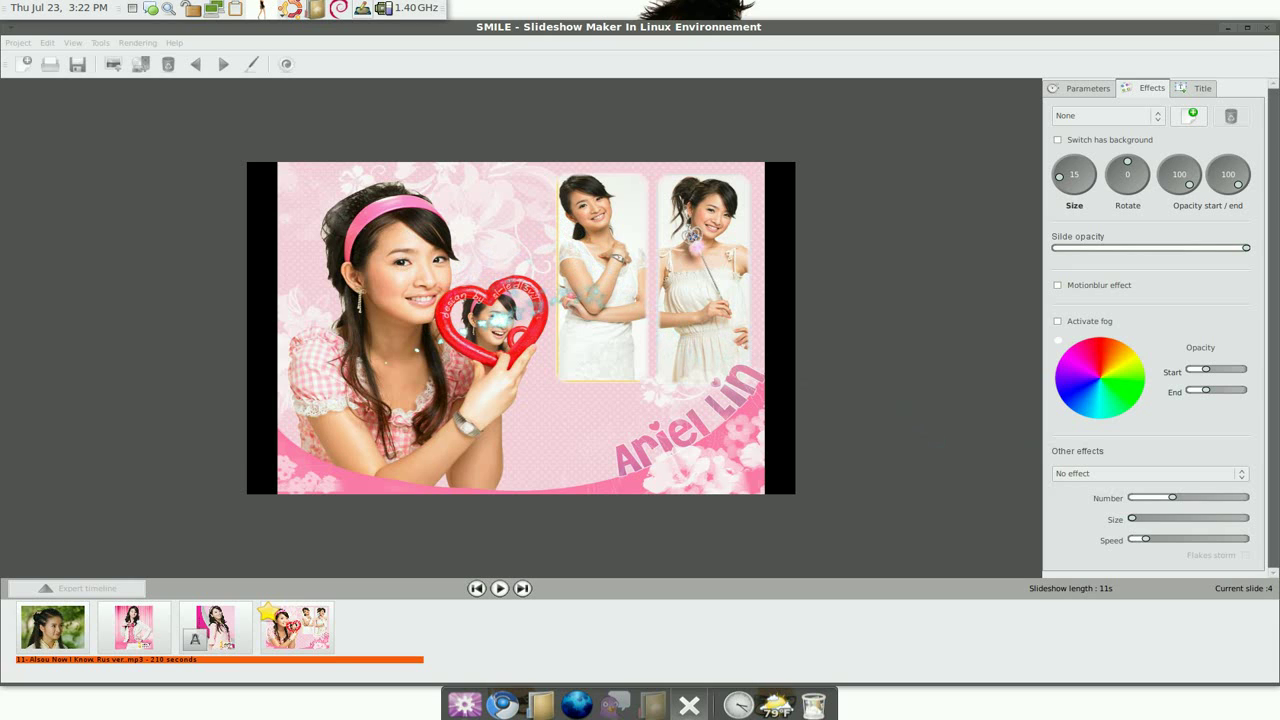
{"action": "left_click", "coordinate": [1088, 88]}
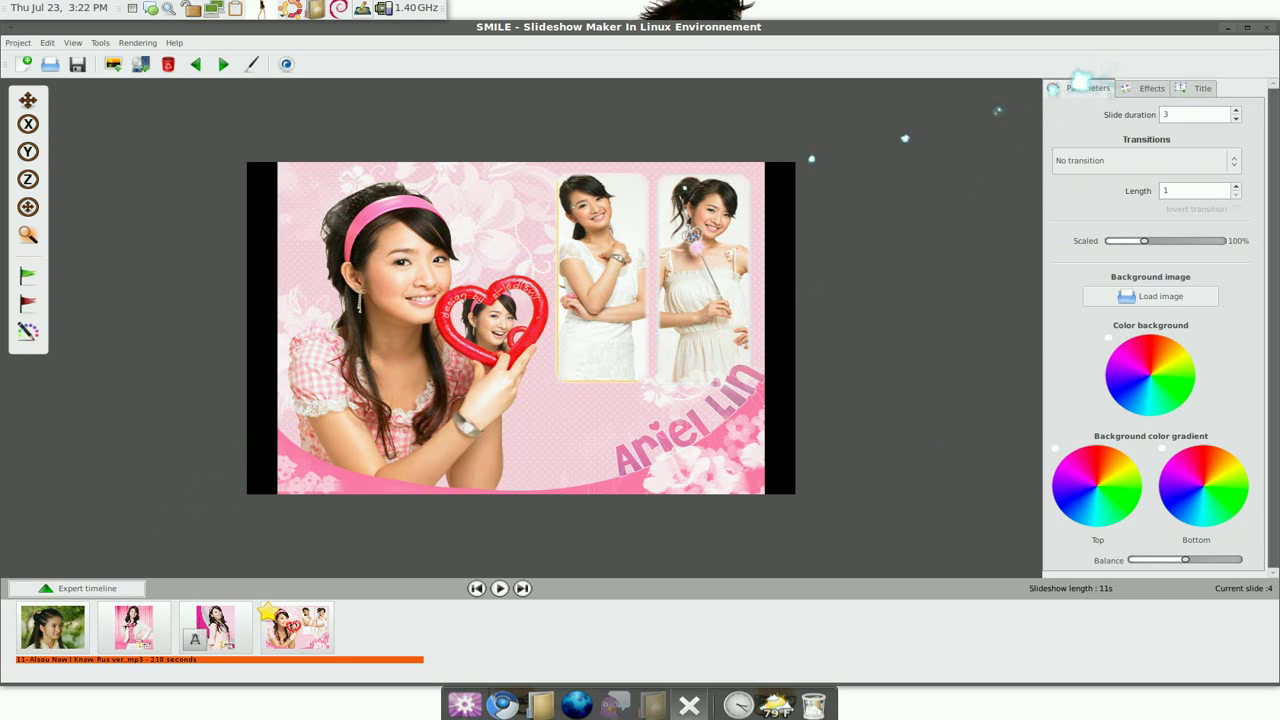
Tilt slide 4's pink collage photo slightly in-plane and shrink it within the black frame.
{"action": "left_click", "coordinate": [27, 207]}
{"action": "left_click_drag", "start_coordinate": [562, 305], "coordinate": [596, 298]}
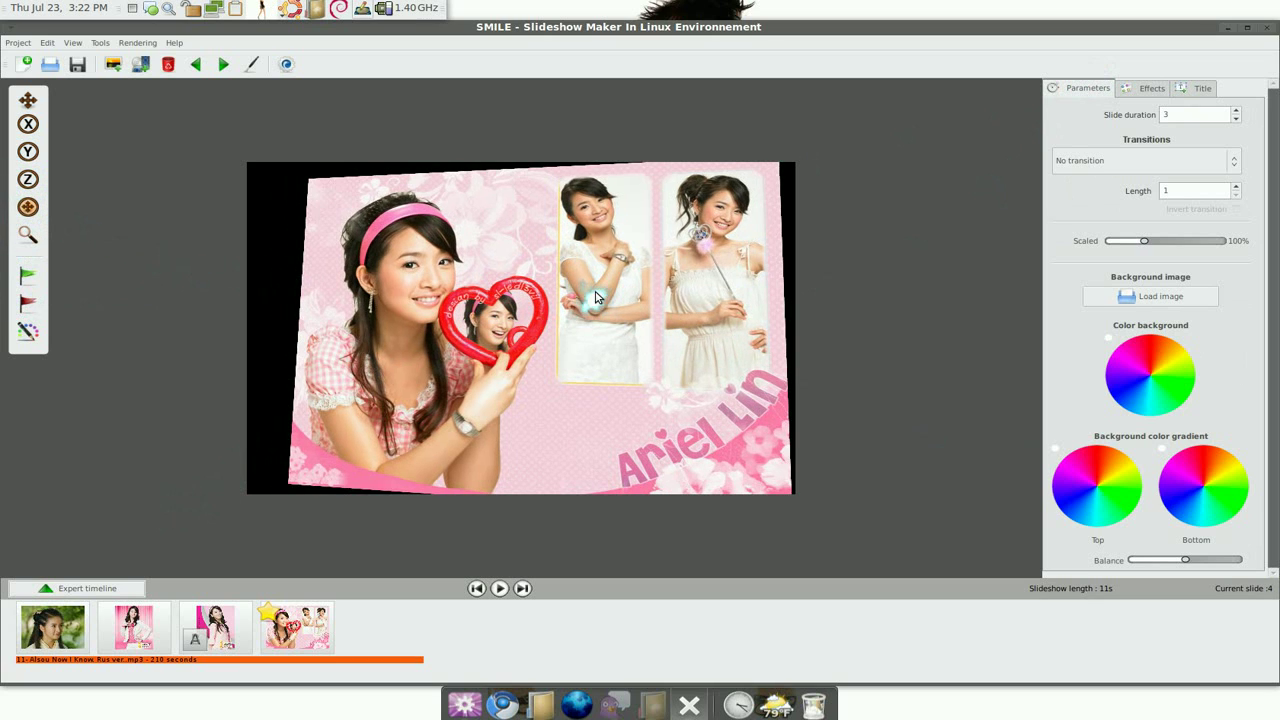
{"action": "left_click", "coordinate": [27, 234]}
{"action": "left_click_drag", "start_coordinate": [700, 360], "coordinate": [661, 333]}
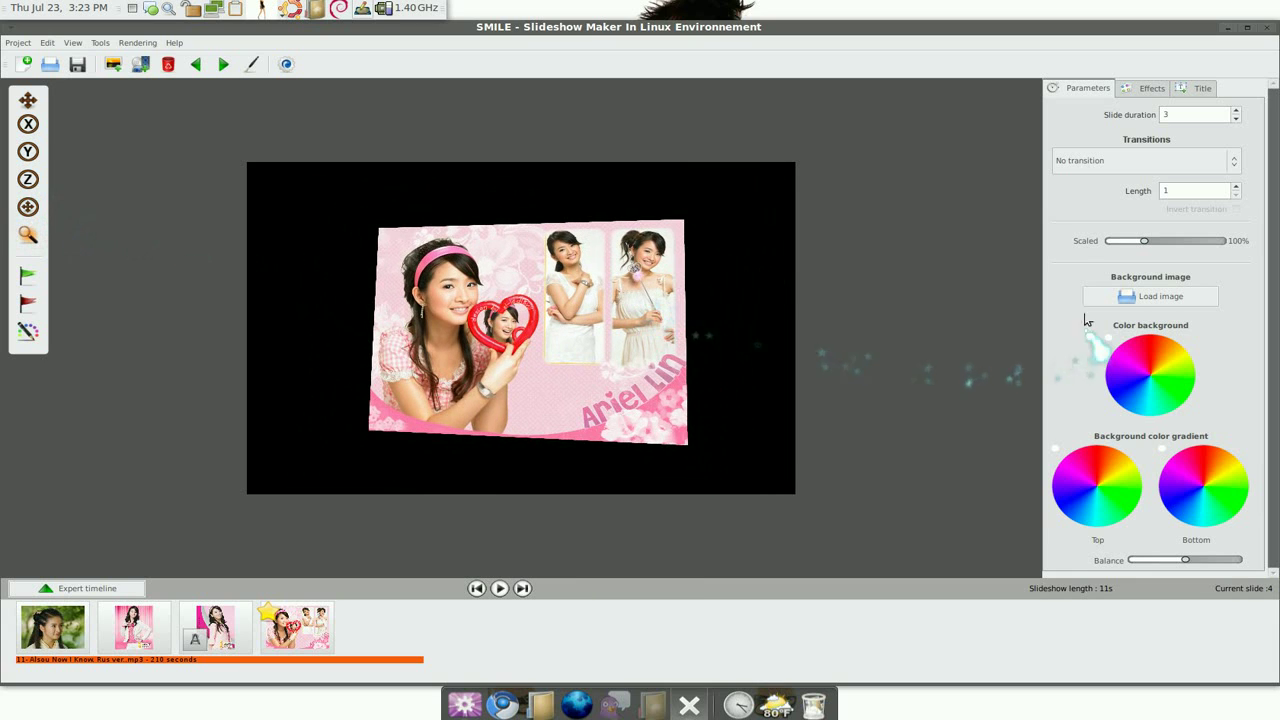
Give slide 4 the Heart falling-object effect with an enlarged size, then go to slide 3.
{"action": "left_click", "coordinate": [1148, 90]}
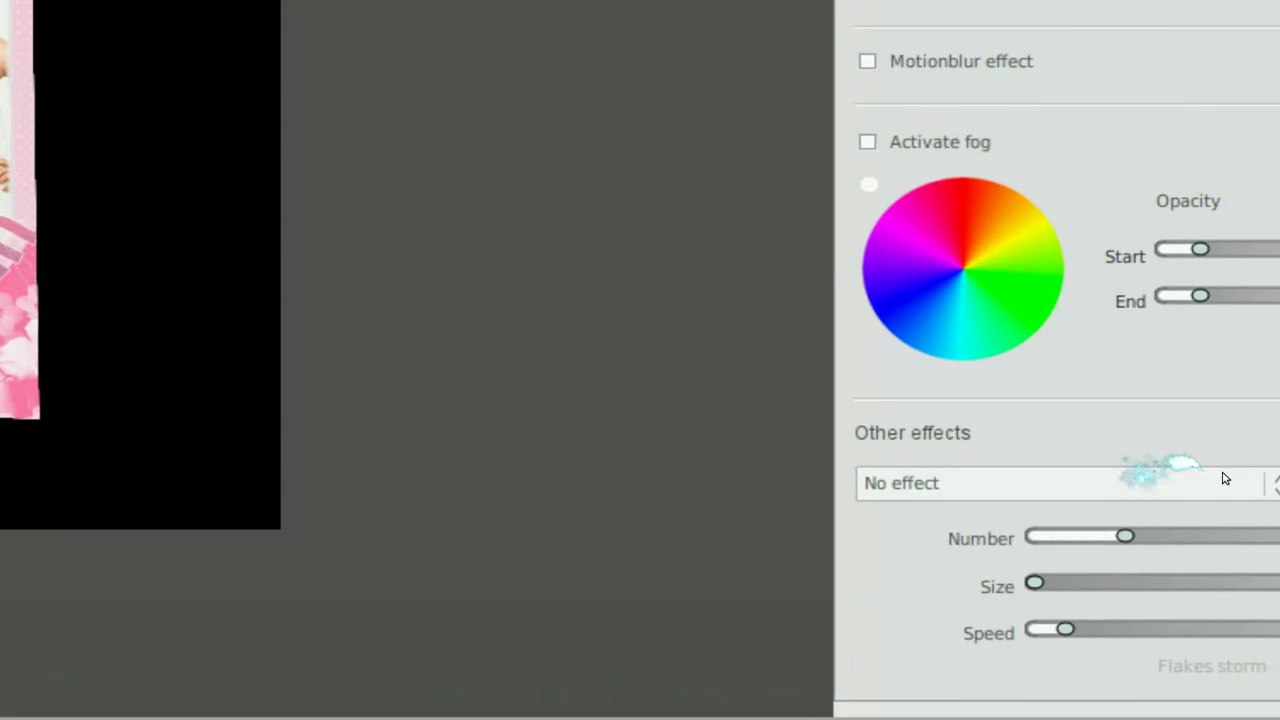
{"action": "left_click", "coordinate": [1238, 474]}
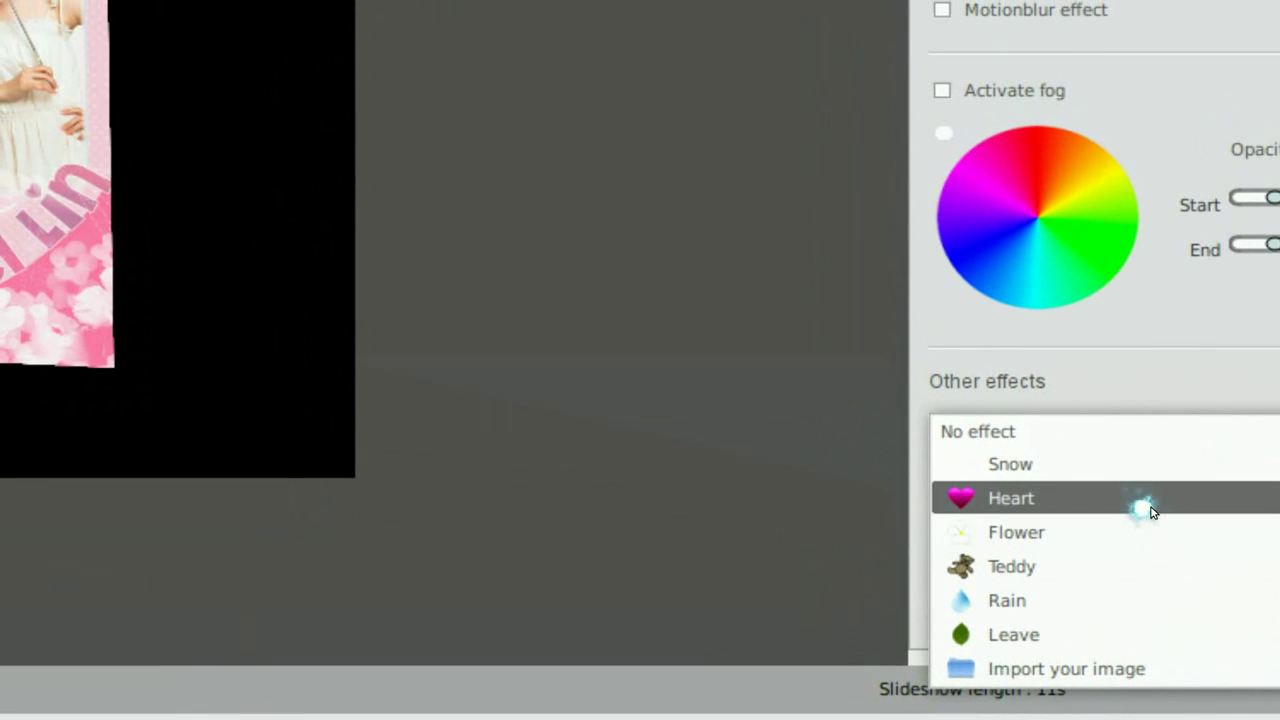
{"action": "left_click", "coordinate": [1150, 512]}
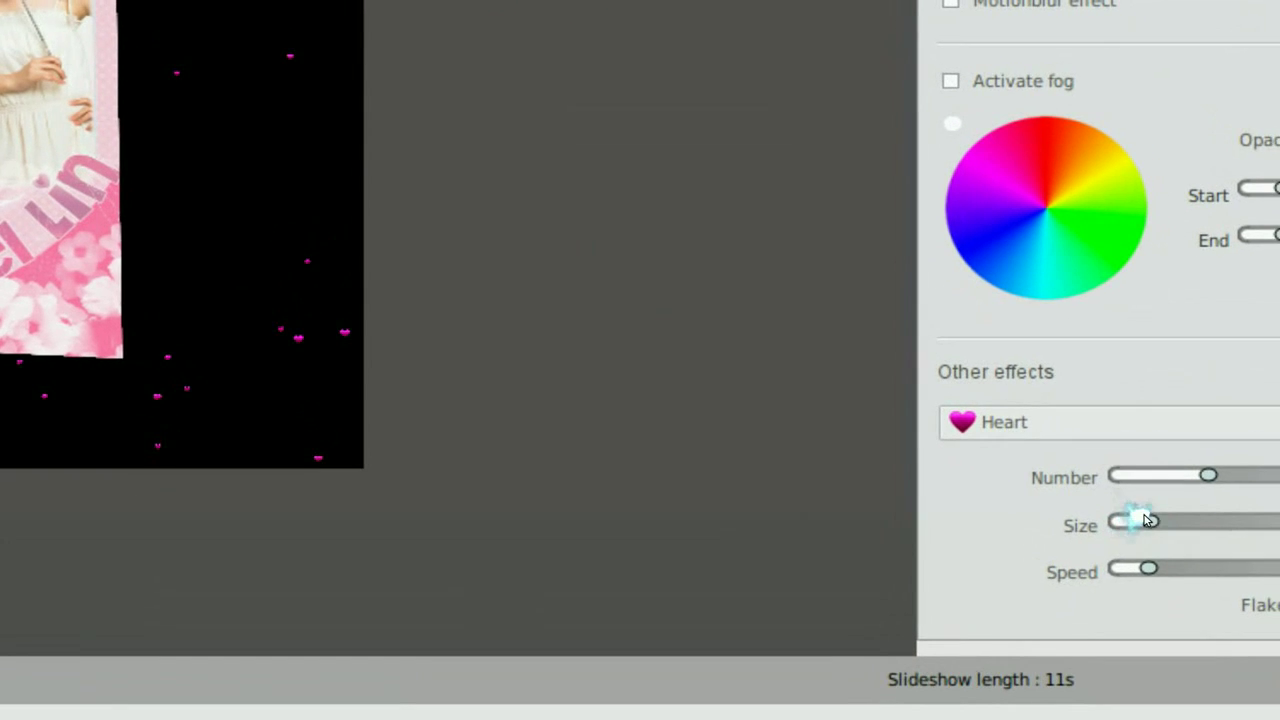
{"action": "left_click_drag", "start_coordinate": [1147, 520], "coordinate": [1191, 519]}
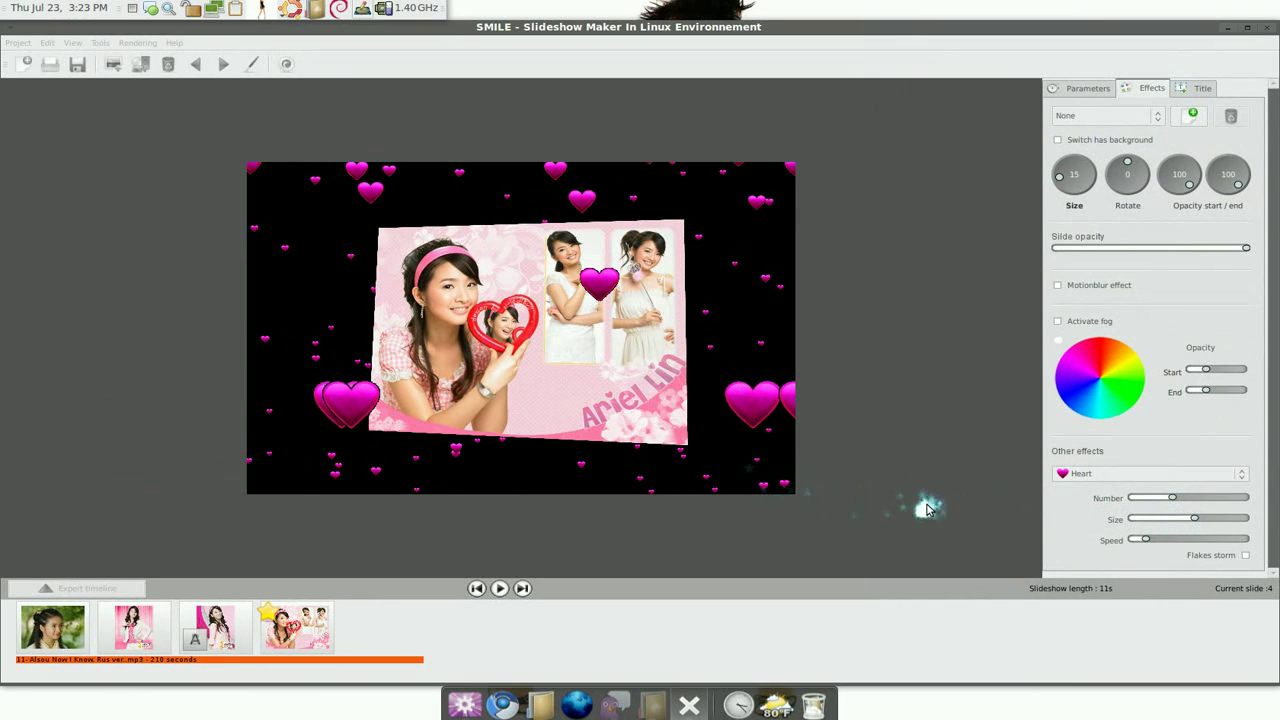
{"action": "left_click", "coordinate": [215, 625]}
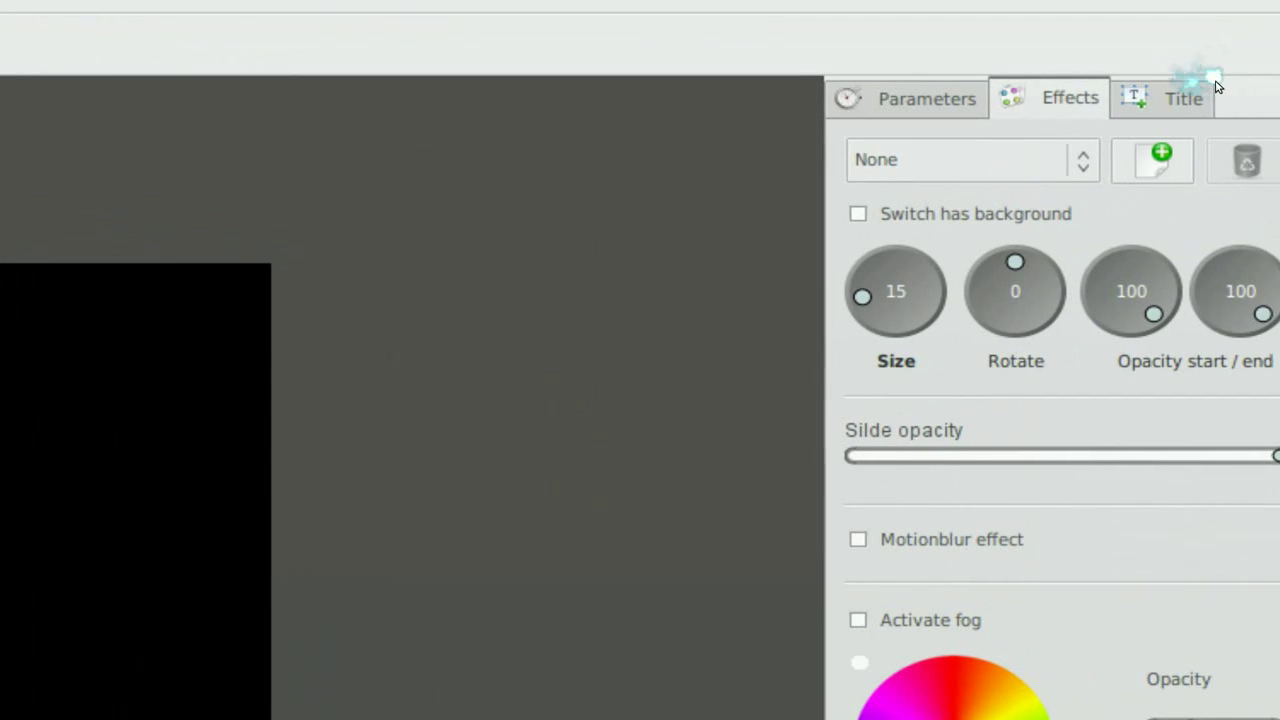
Set slide 3's title to size 72 in blue over a darkened translucent background band.
{"action": "left_click", "coordinate": [1206, 88]}
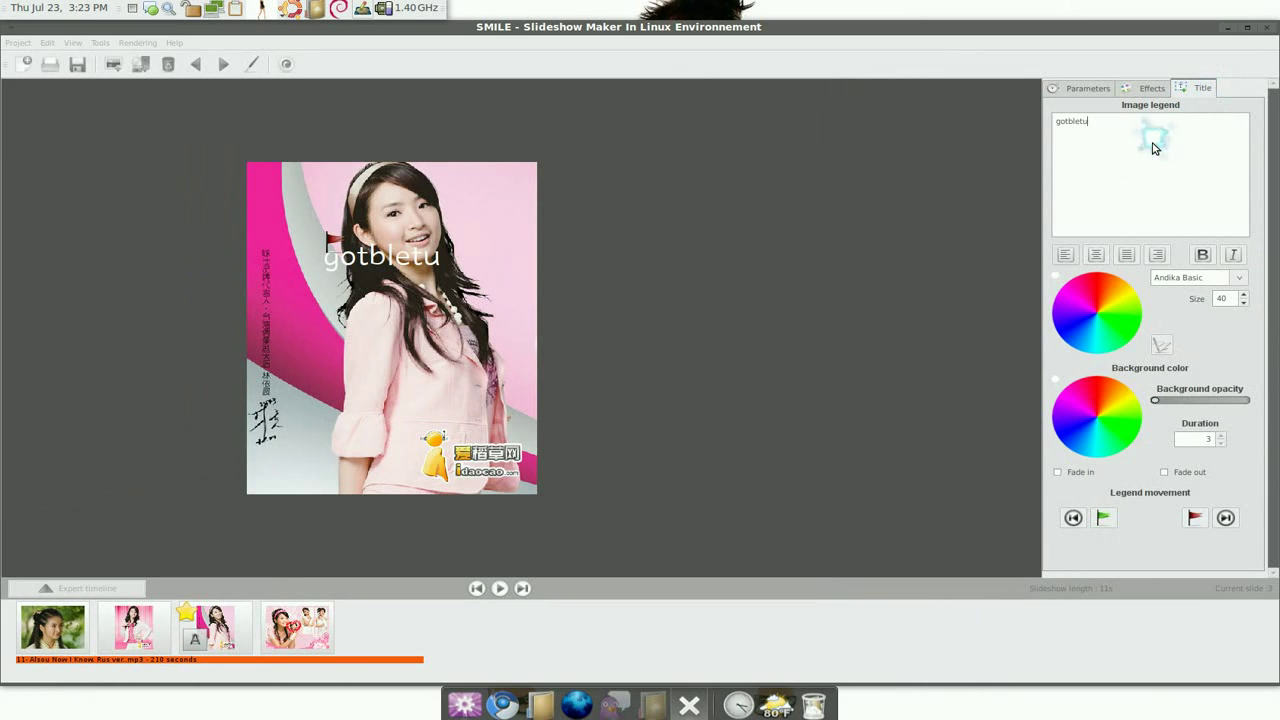
{"action": "double_click", "coordinate": [1222, 298]}
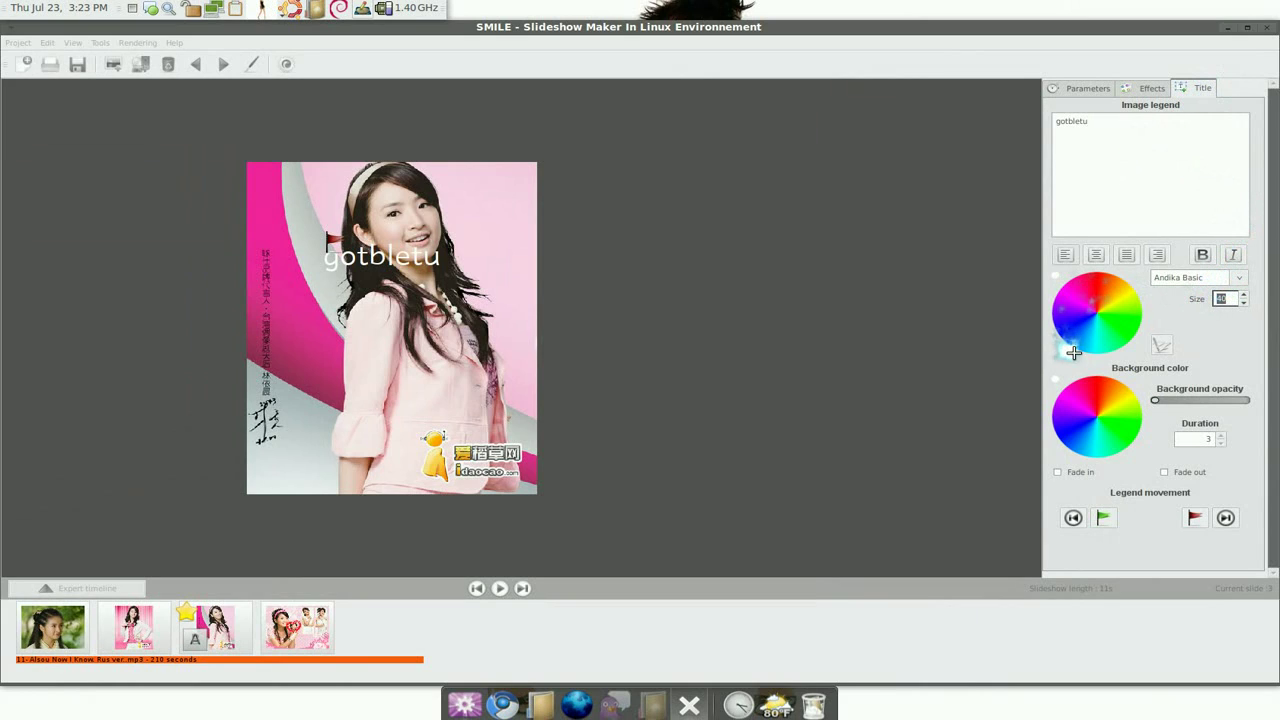
{"action": "type", "text": "72"}
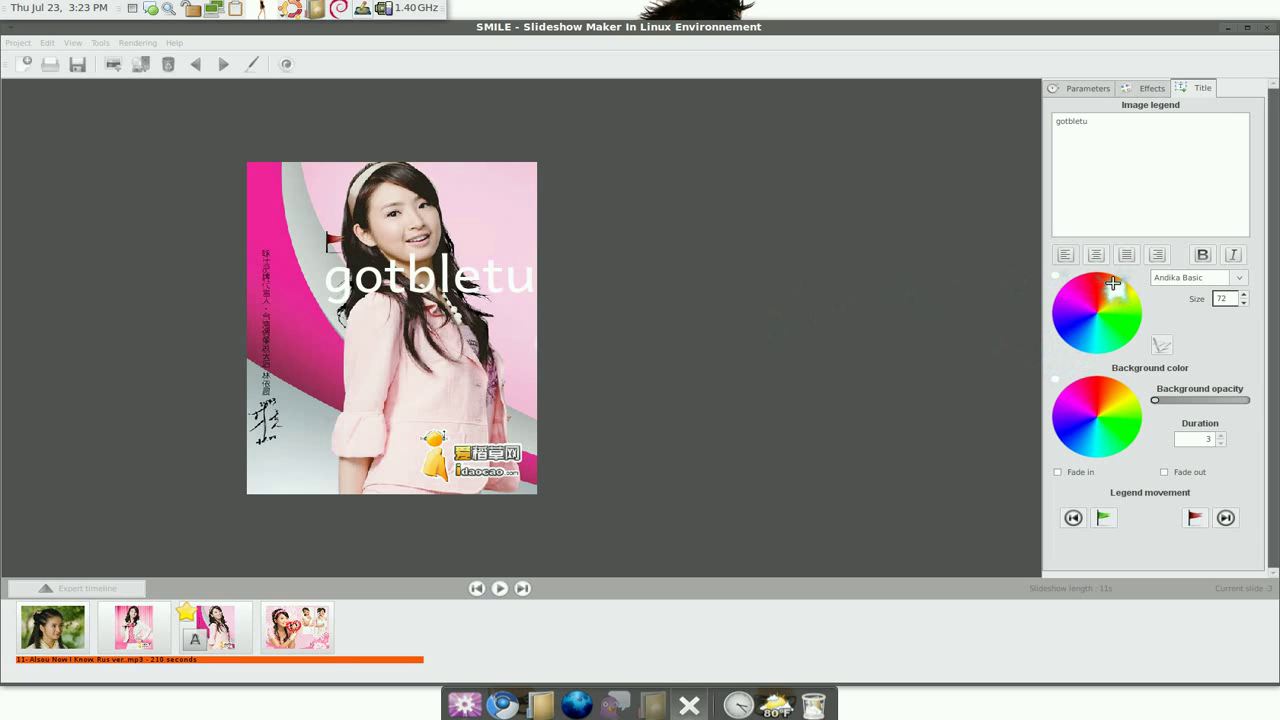
{"action": "left_click_drag", "start_coordinate": [1106, 289], "coordinate": [1082, 320]}
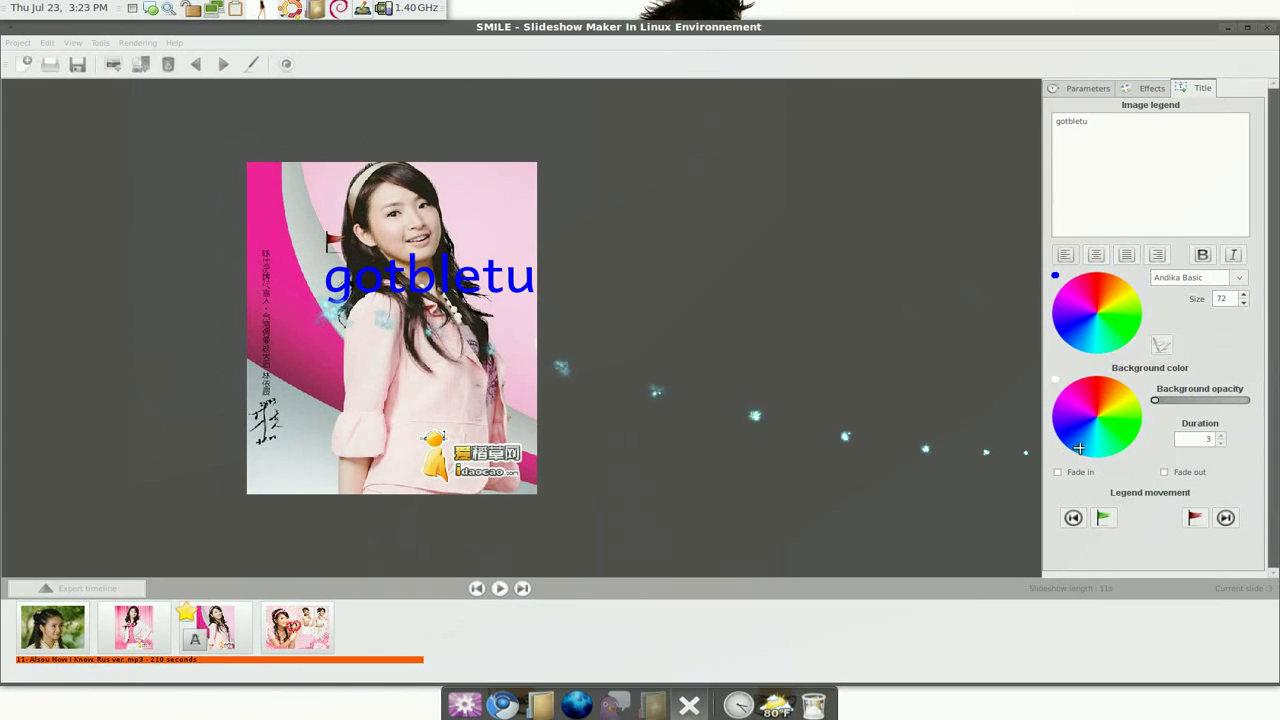
{"action": "left_click_drag", "start_coordinate": [1157, 403], "coordinate": [1163, 403]}
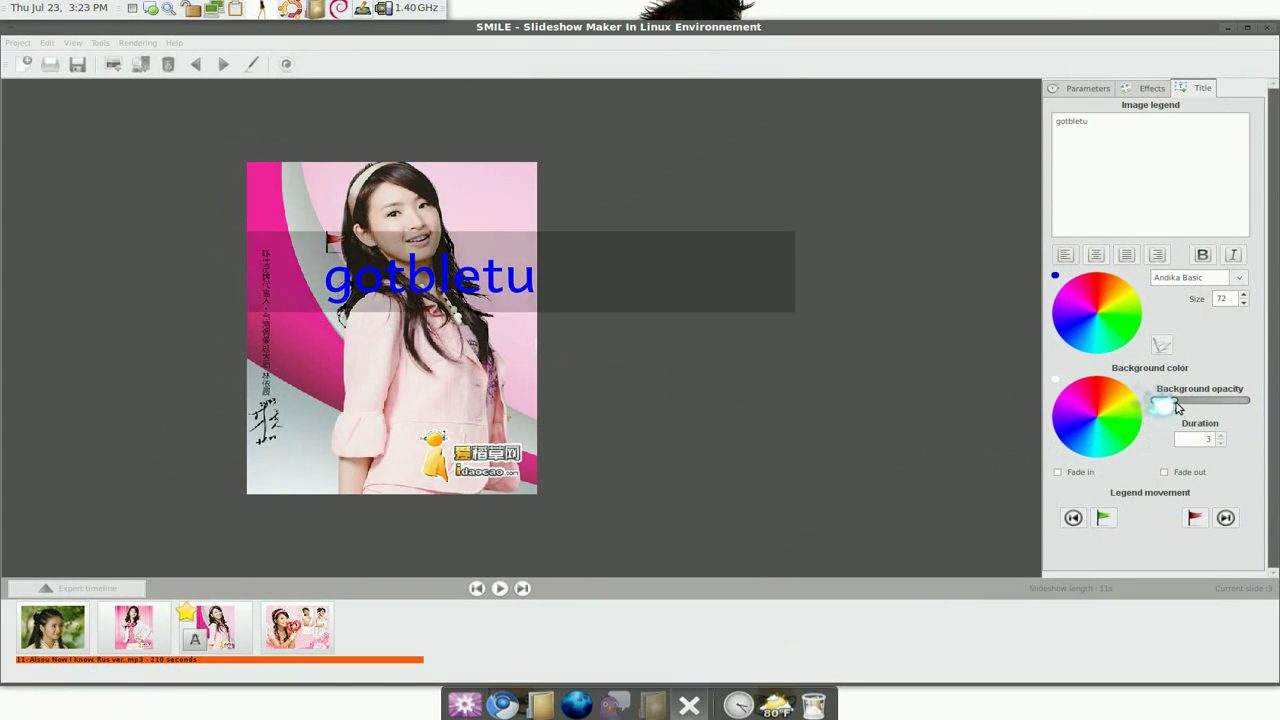
{"action": "left_click_drag", "start_coordinate": [1176, 405], "coordinate": [1218, 419]}
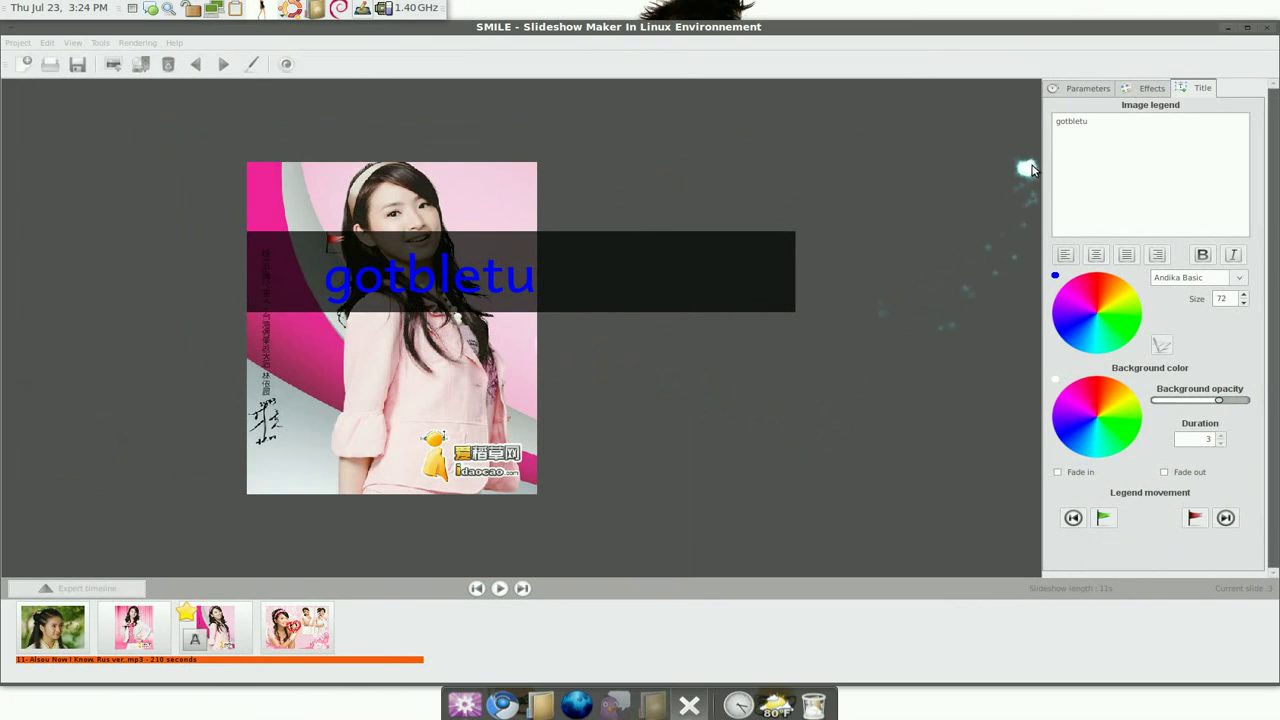
{"action": "left_click", "coordinate": [1087, 89]}
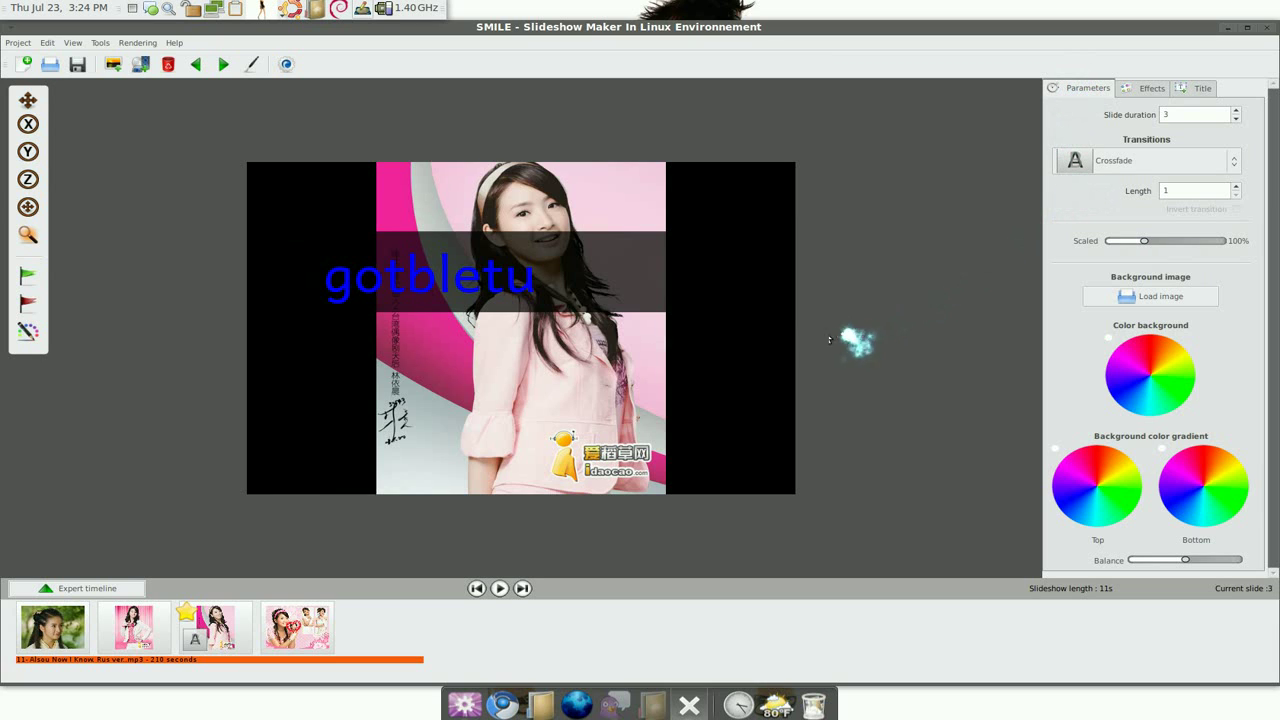
Preview the slideshow from the first slide, then open the Rendering parameters dialog.
{"action": "left_click", "coordinate": [62, 632]}
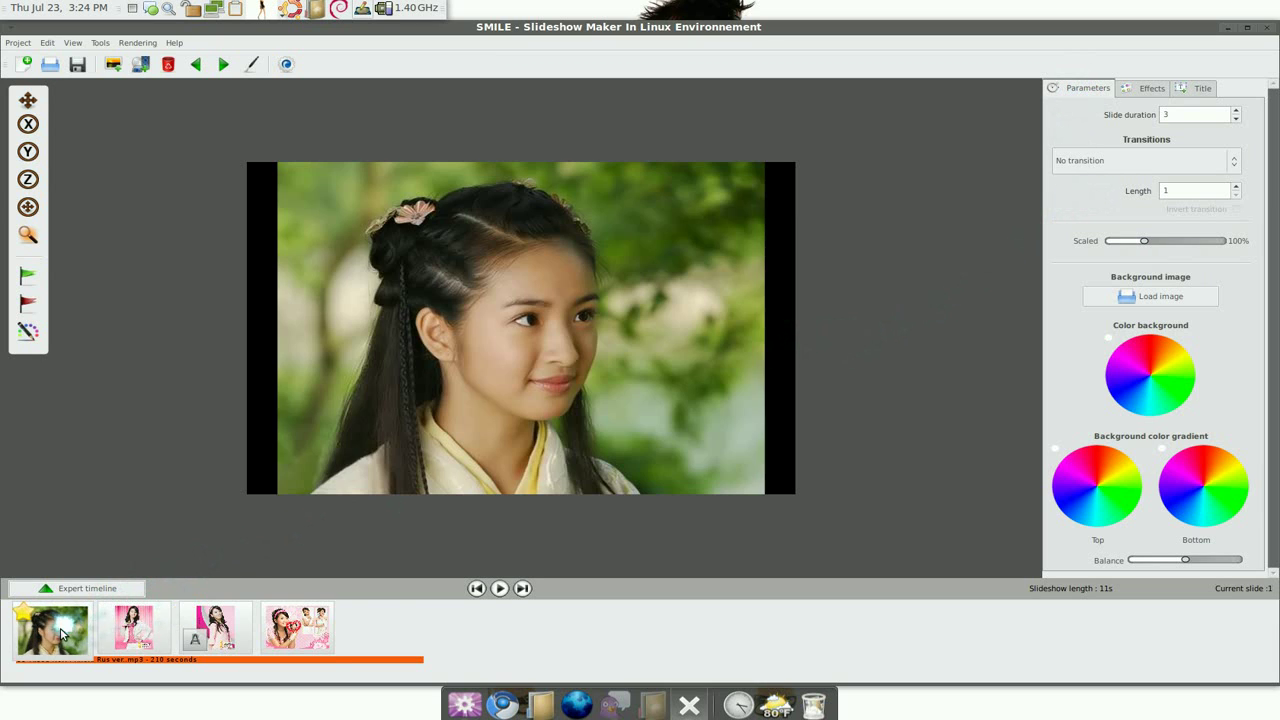
{"action": "left_click", "coordinate": [499, 588]}
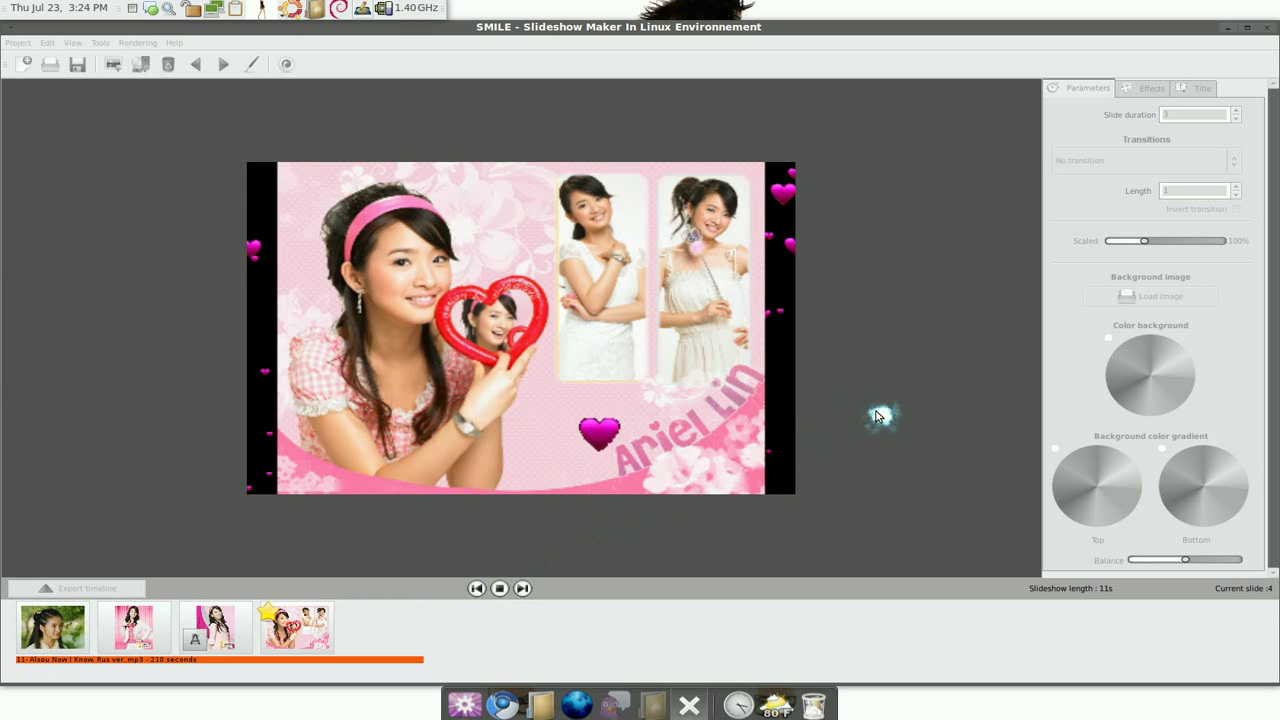
{"action": "left_click", "coordinate": [499, 588]}
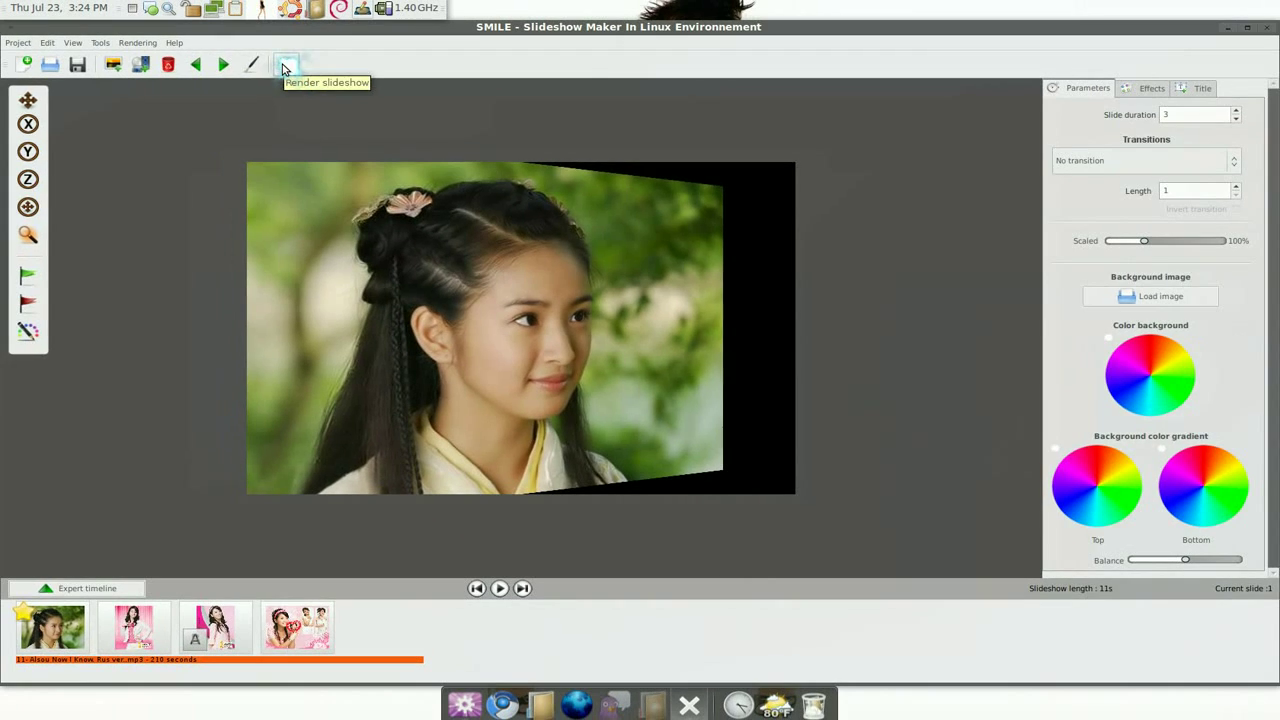
{"action": "left_click", "coordinate": [284, 65]}
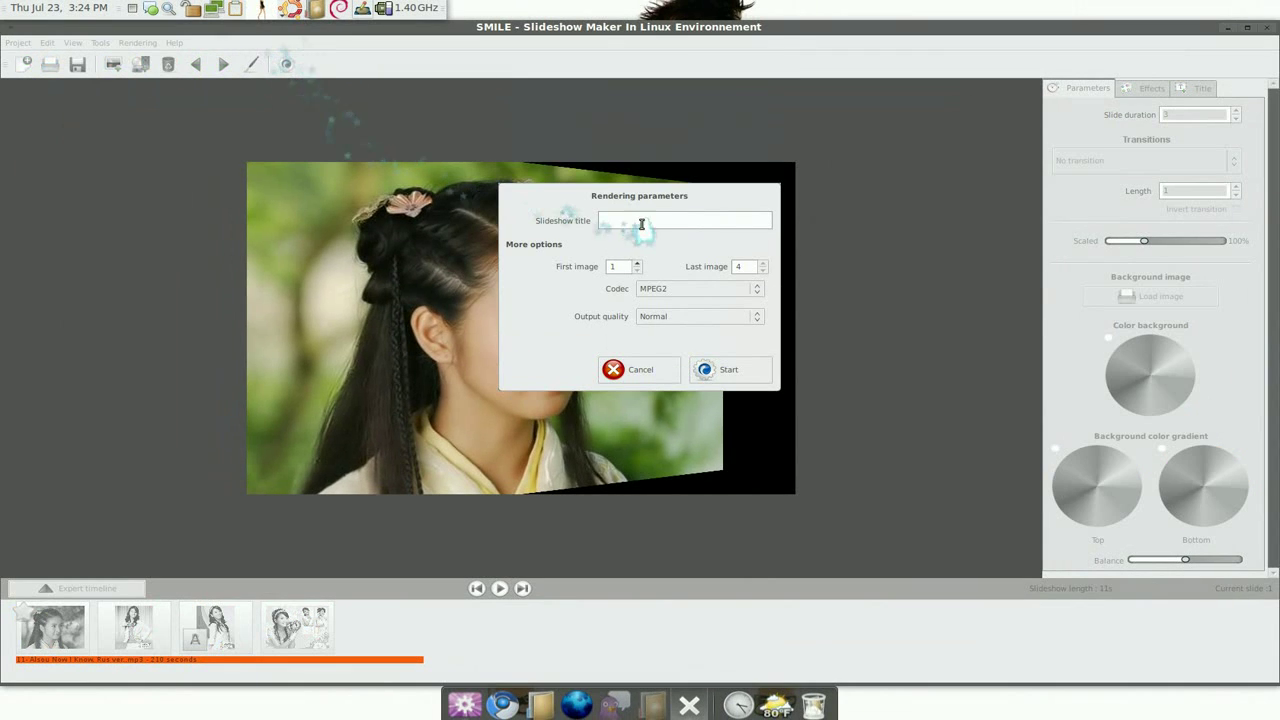
Render the slideshow titled 'Linyy' with MPEG2 codec at Normal output quality.
{"action": "left_click", "coordinate": [641, 222]}
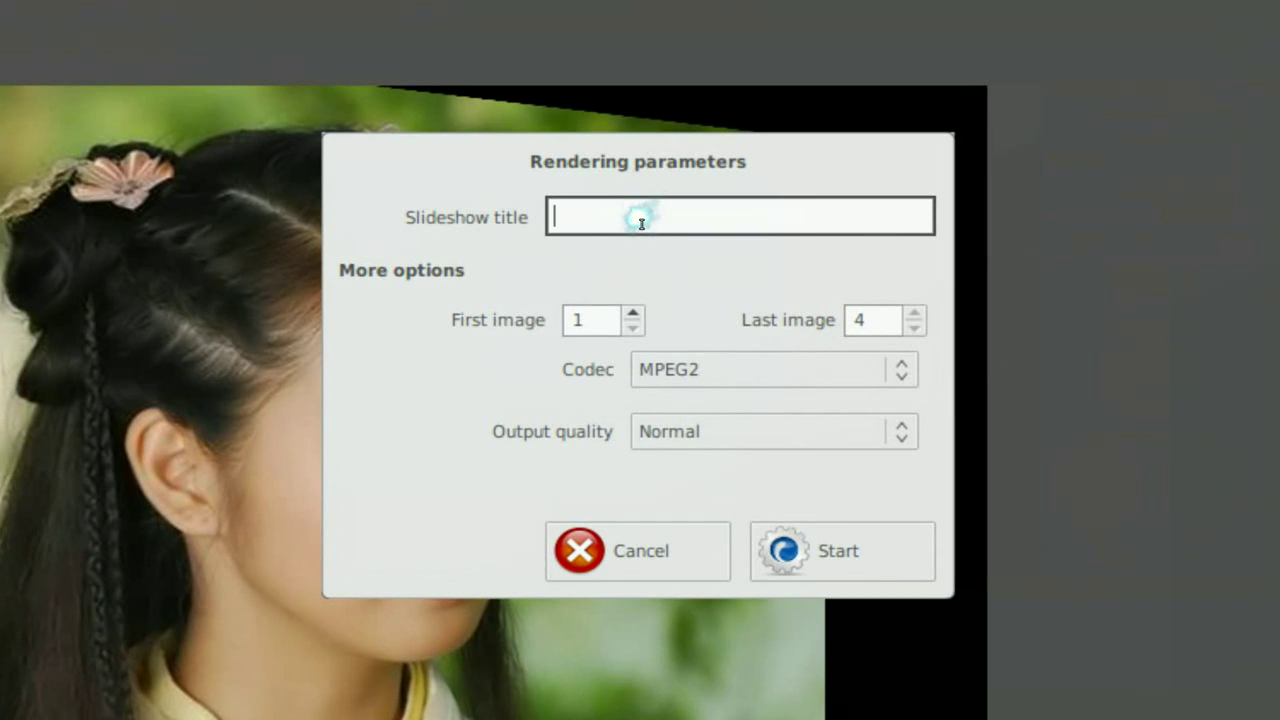
{"action": "type", "text": "Linyy"}
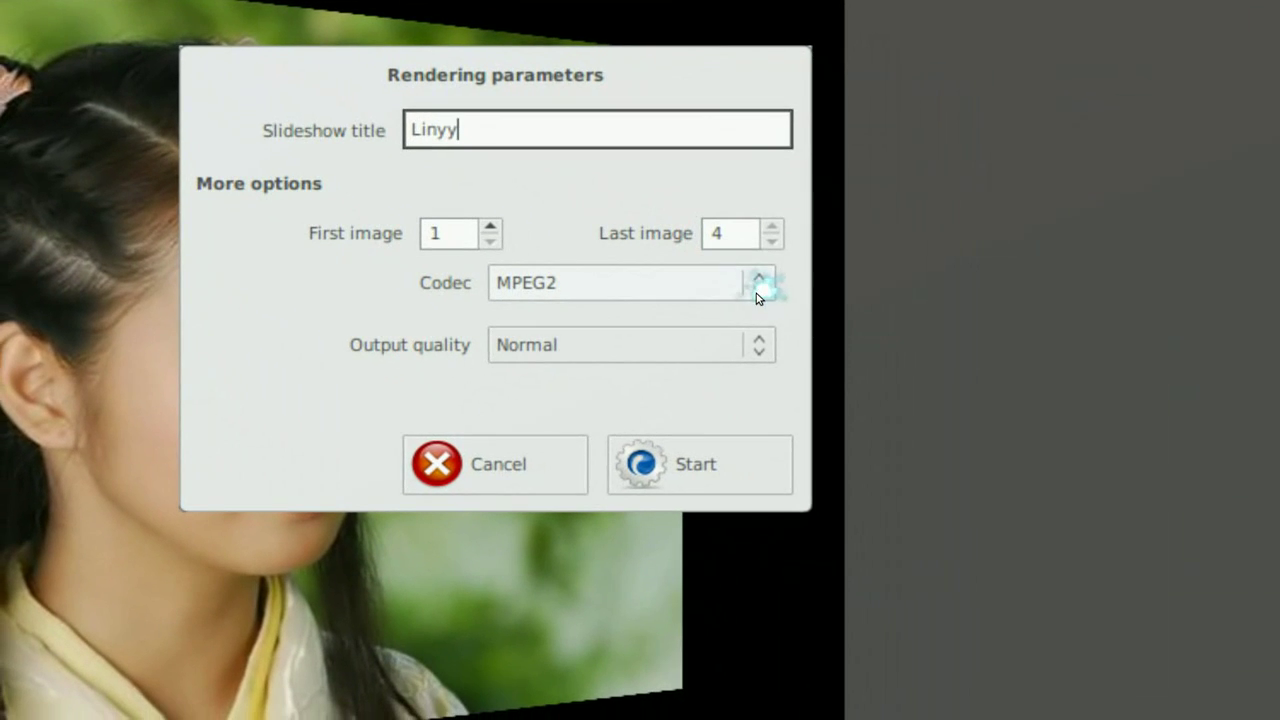
{"action": "left_click", "coordinate": [759, 289]}
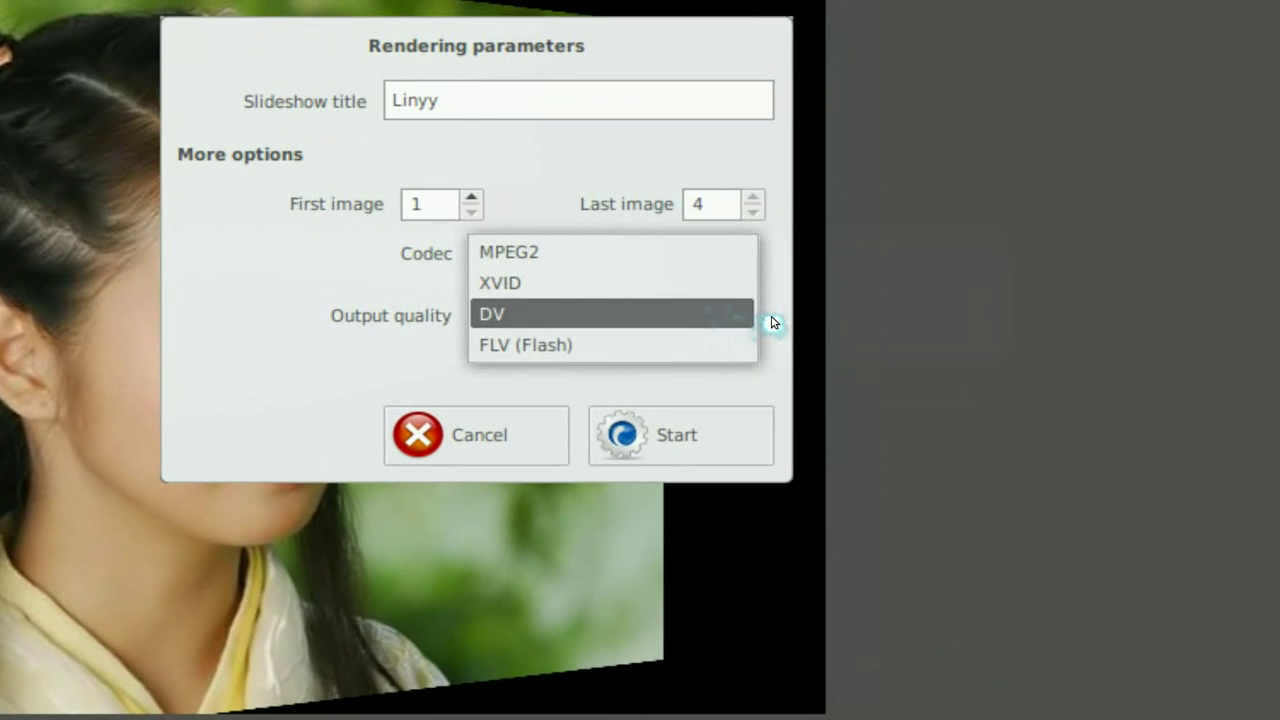
{"action": "left_click", "coordinate": [827, 319]}
{"action": "left_click", "coordinate": [739, 318]}
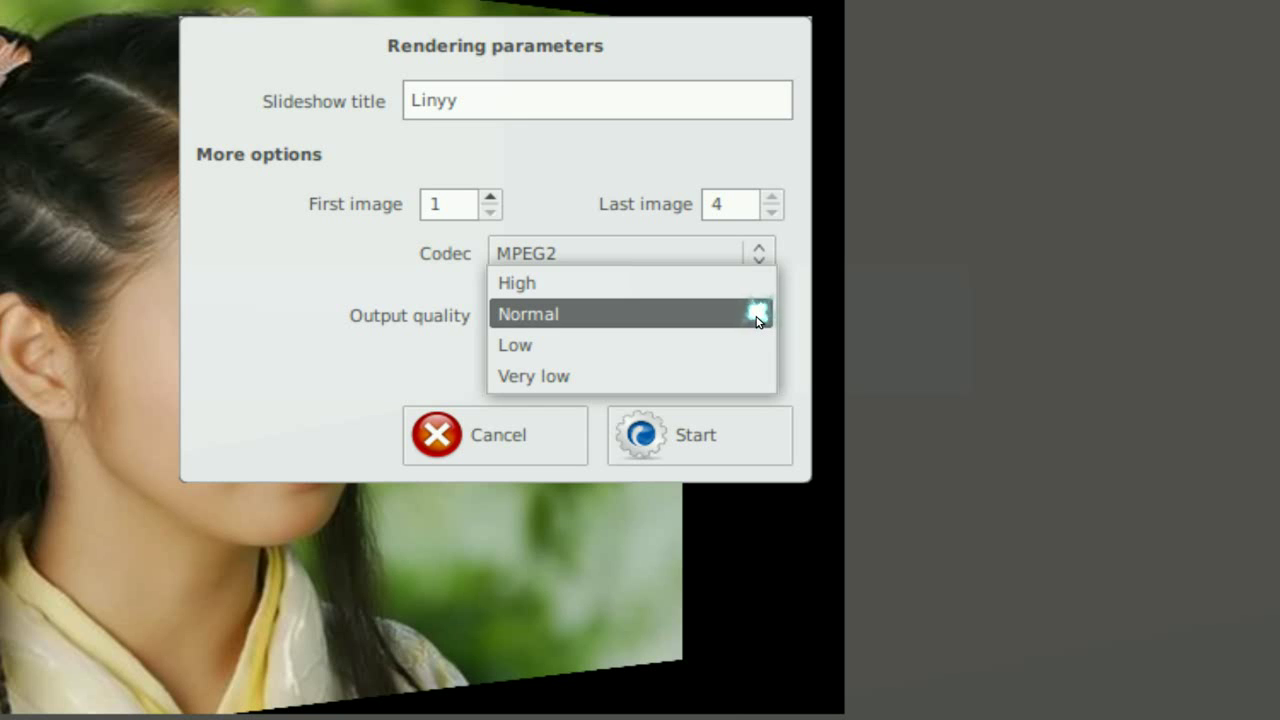
{"action": "left_click", "coordinate": [757, 316]}
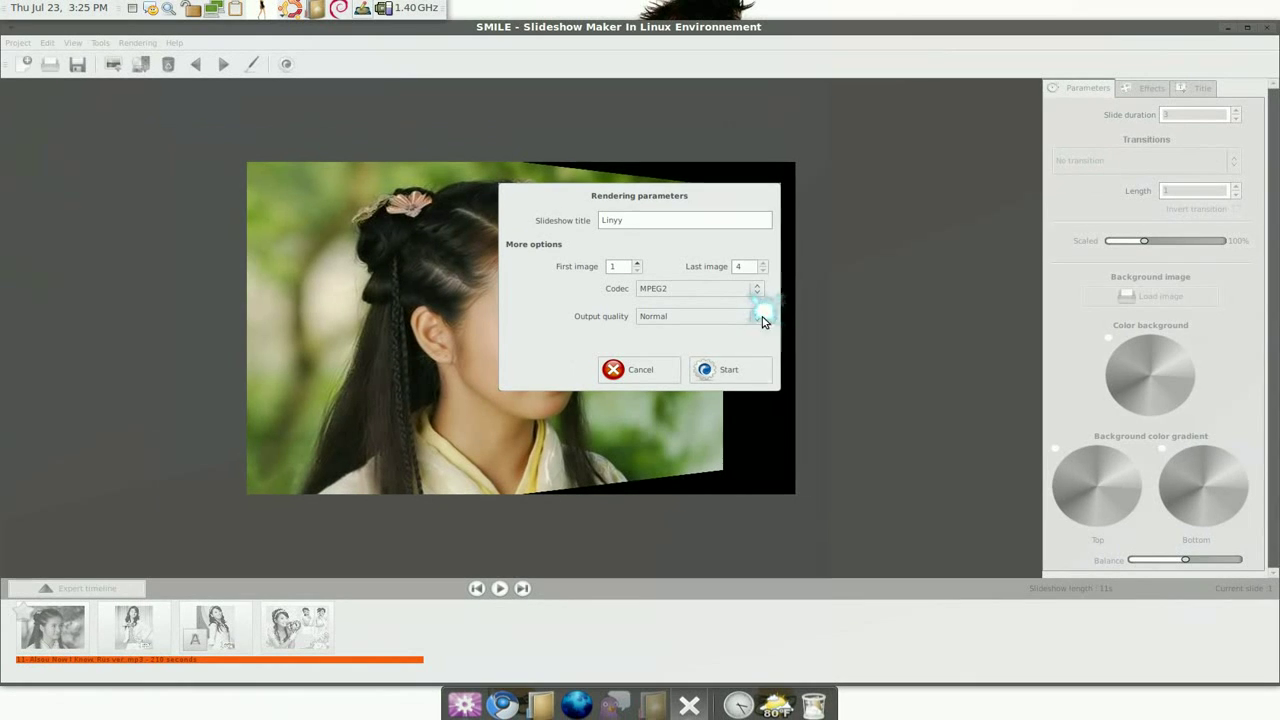
{"action": "left_click", "coordinate": [735, 372]}
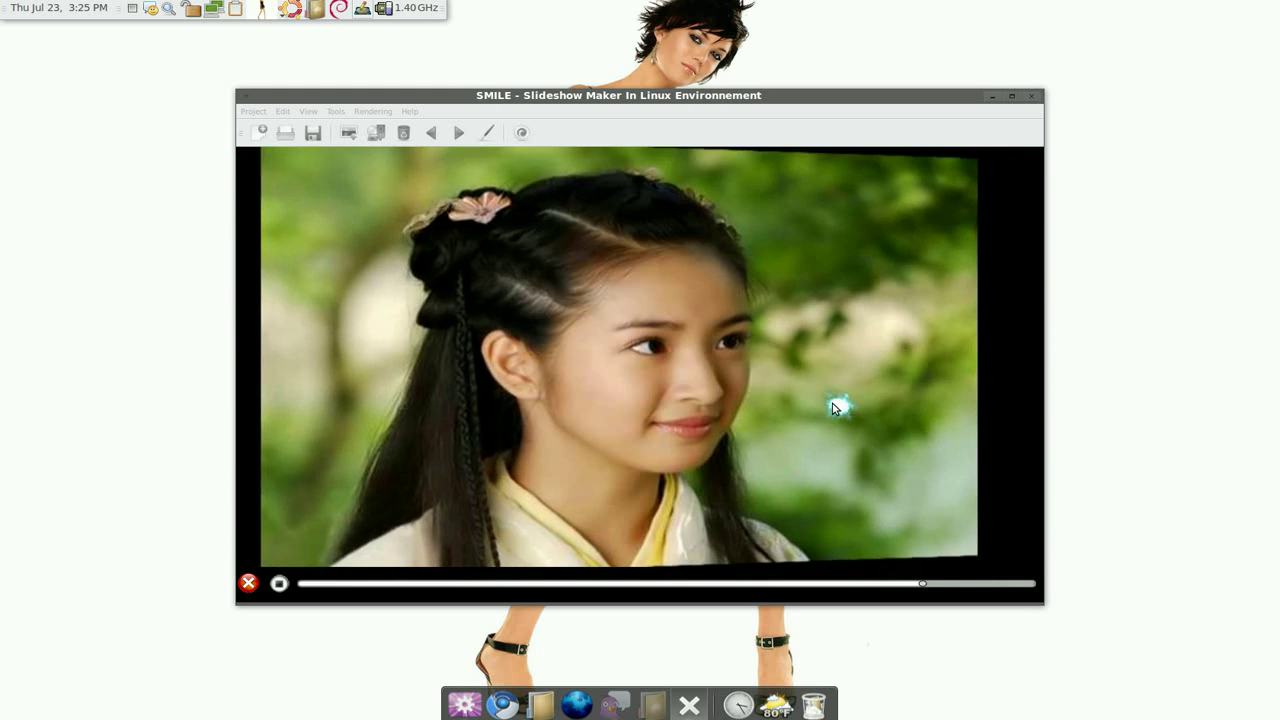
Close the finished render playback view and maximize the editor window.
{"action": "left_click", "coordinate": [252, 584]}
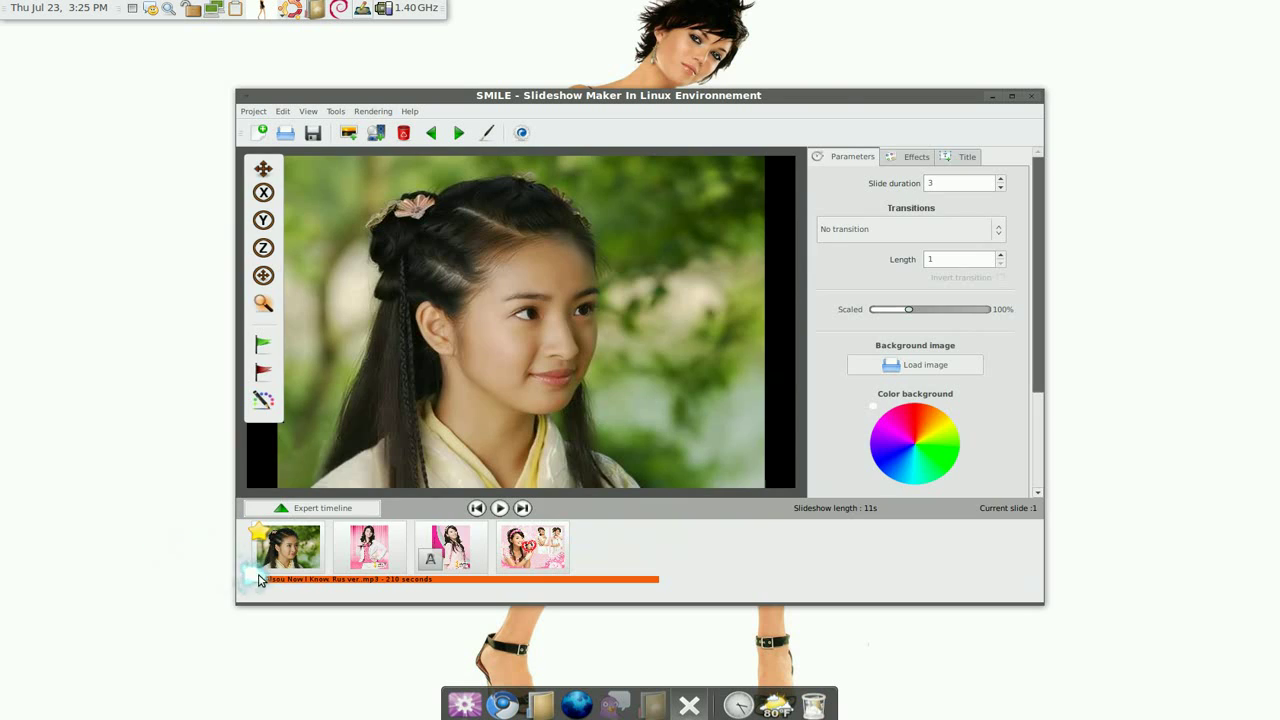
{"action": "left_click", "coordinate": [1022, 133]}
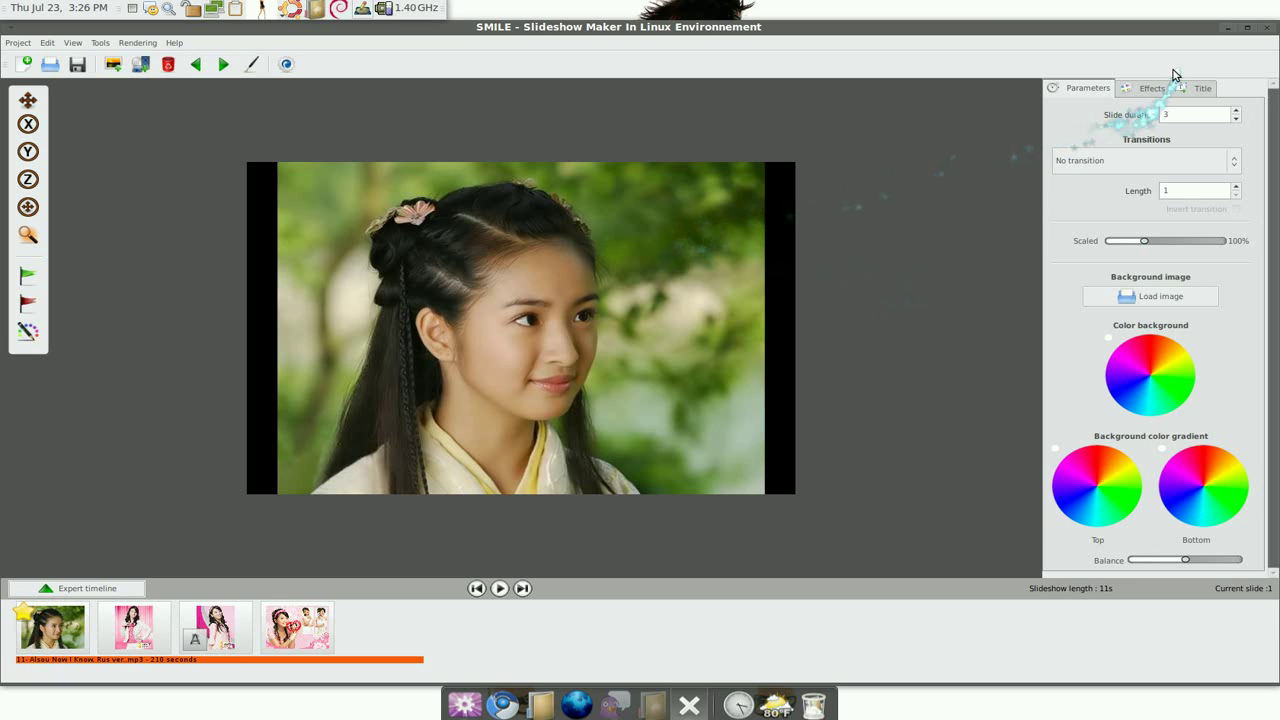
Minimize the SMILE editor window to reveal the desktop.
{"action": "left_click", "coordinate": [1228, 27]}
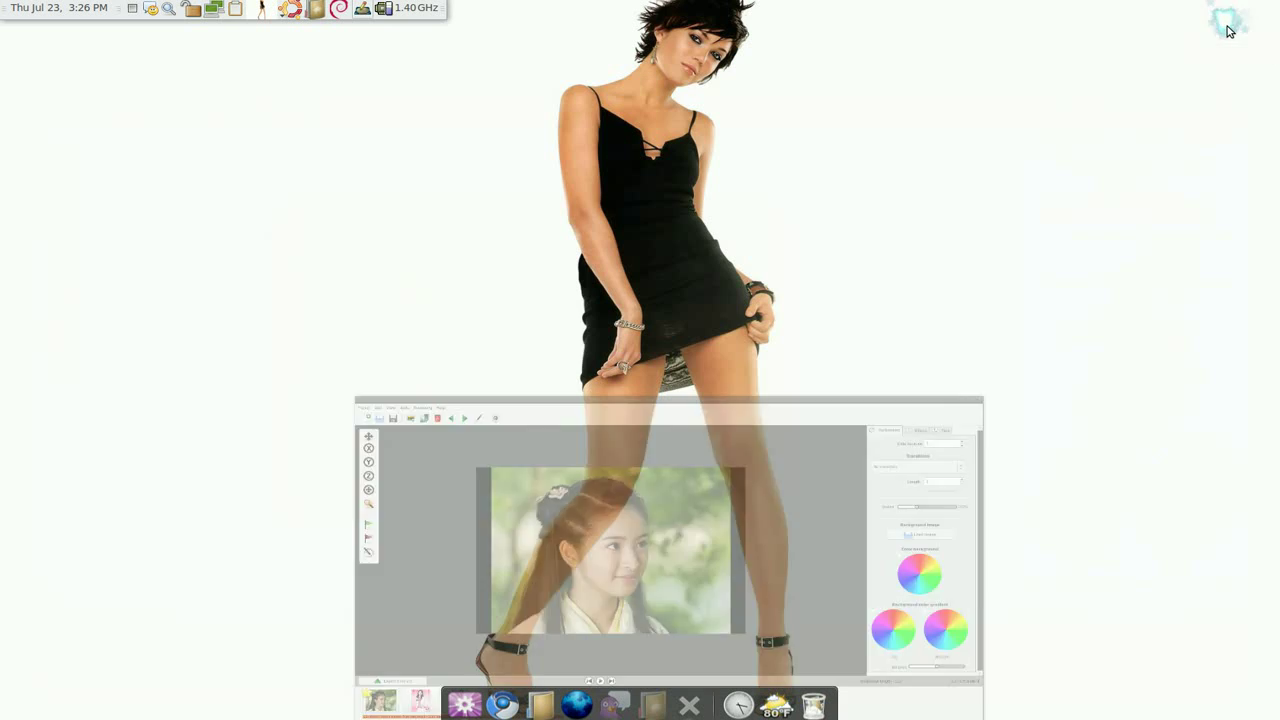